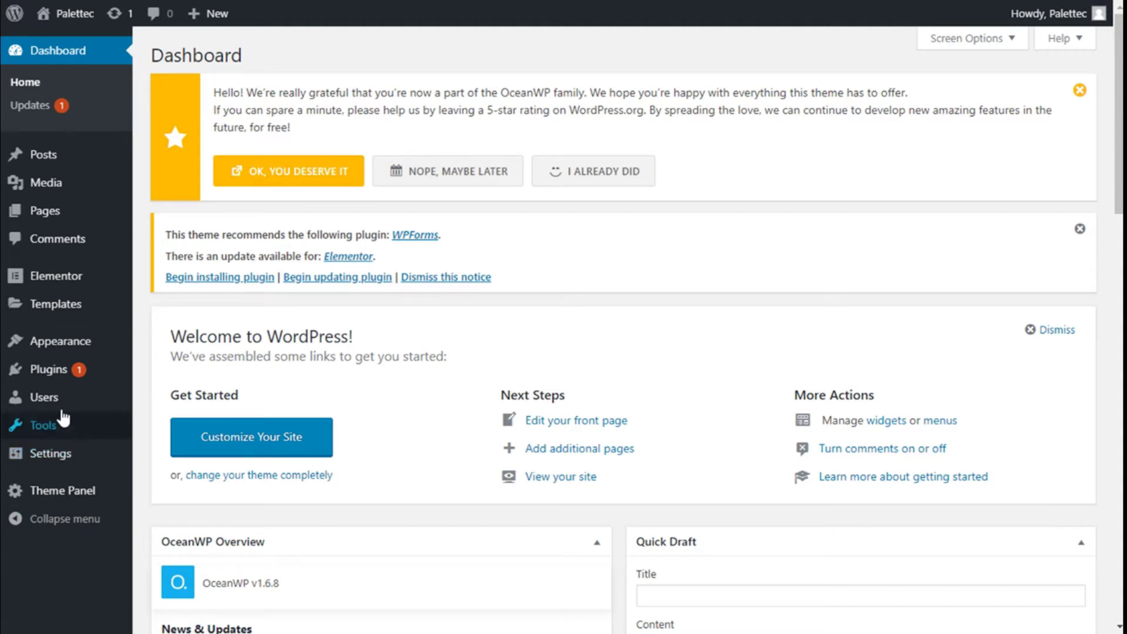
Step: Create a new navigation menu named "Main Menu"
mouse_move(54, 351)
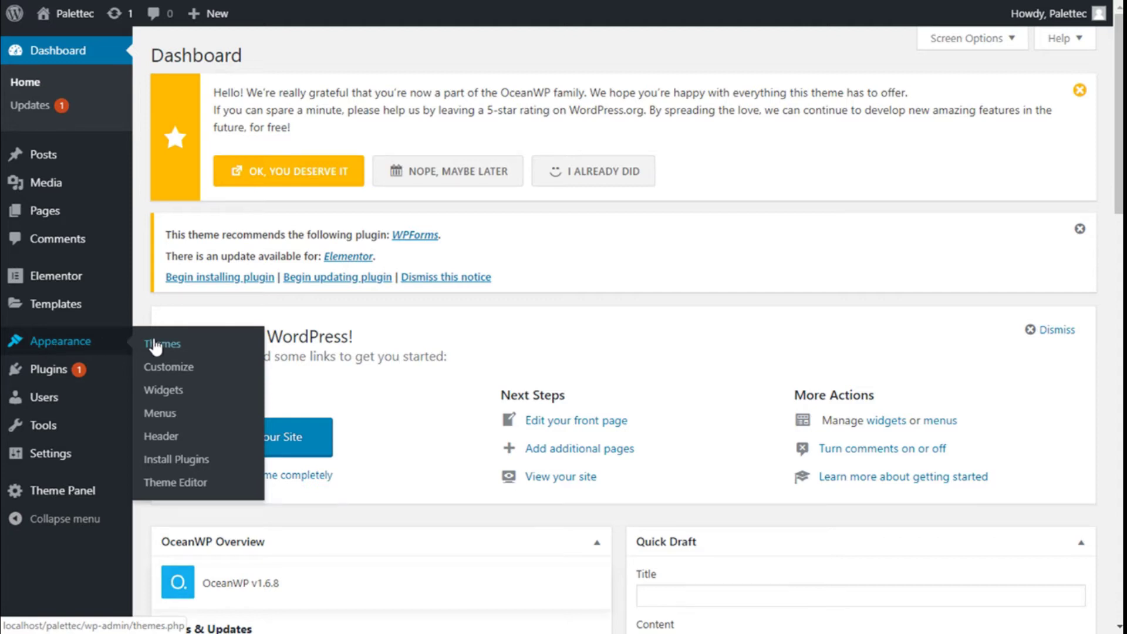
left_click(171, 420)
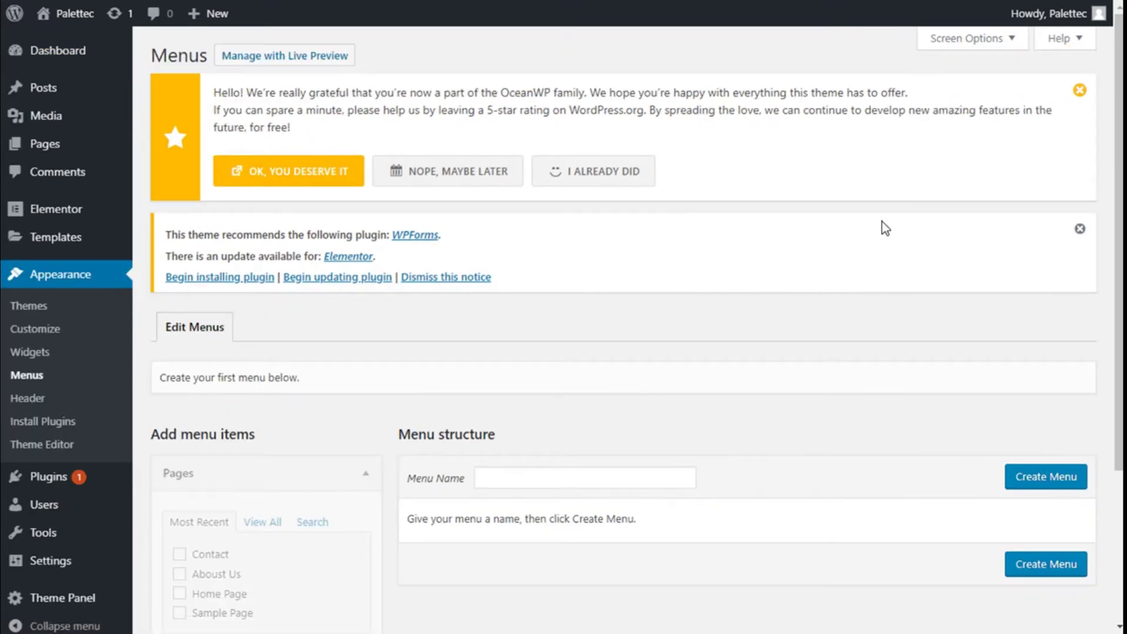
scroll(883, 228, "down", 3)
scroll(886, 228, "down", 1)
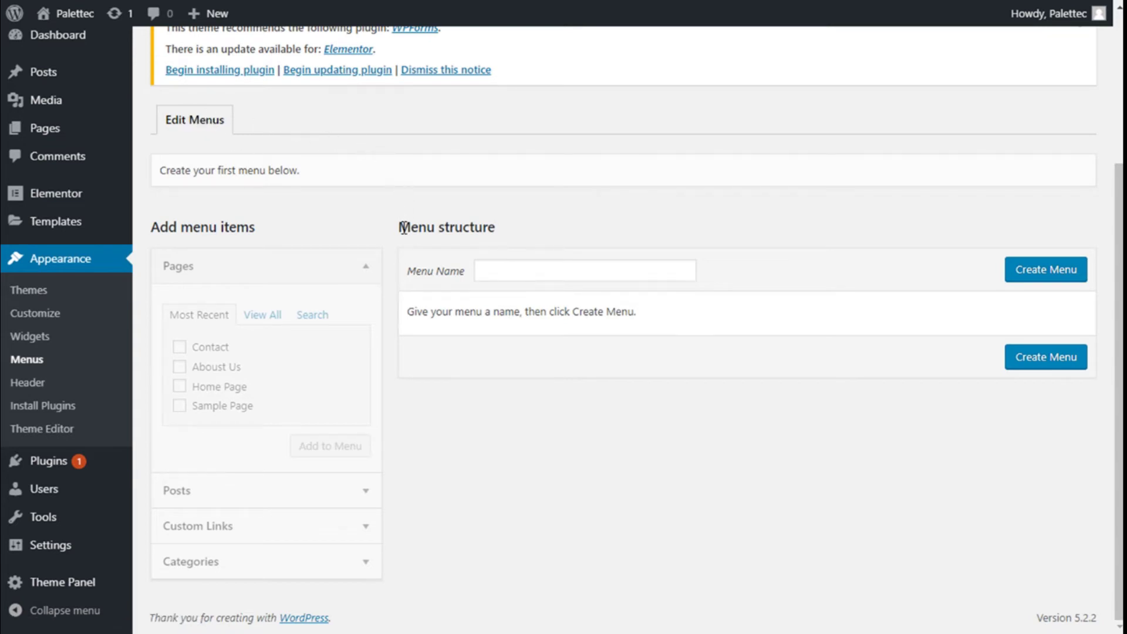
left_click(514, 277)
type("m")
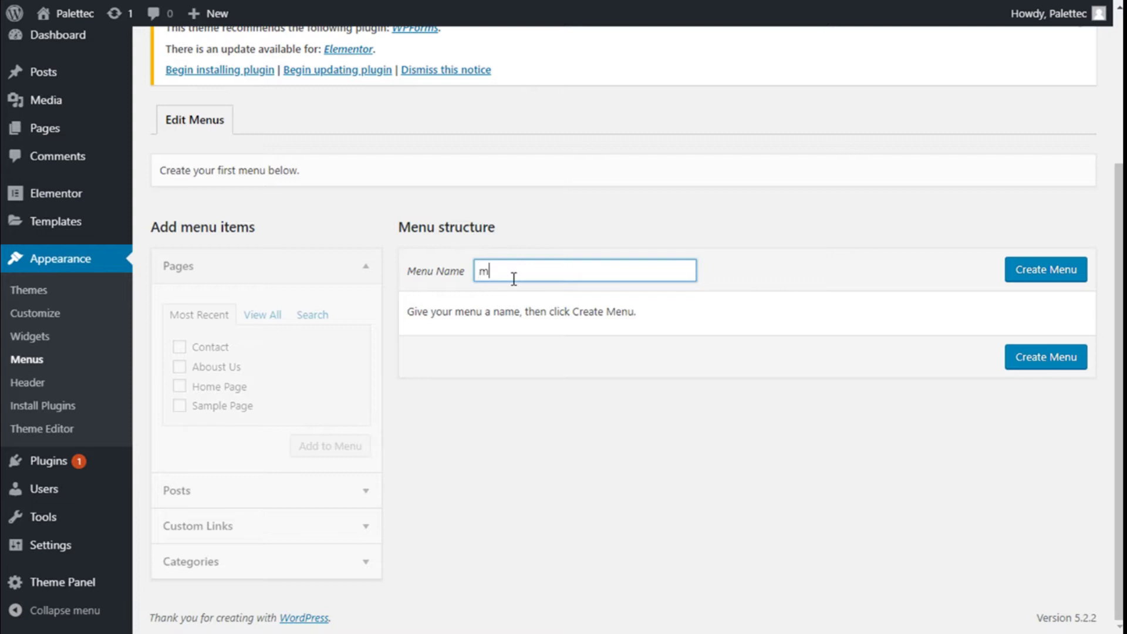
key("Return")
type("Main me")
key("BackSpace")
key("BackSpace")
key("BackSpace")
left_click(1022, 274)
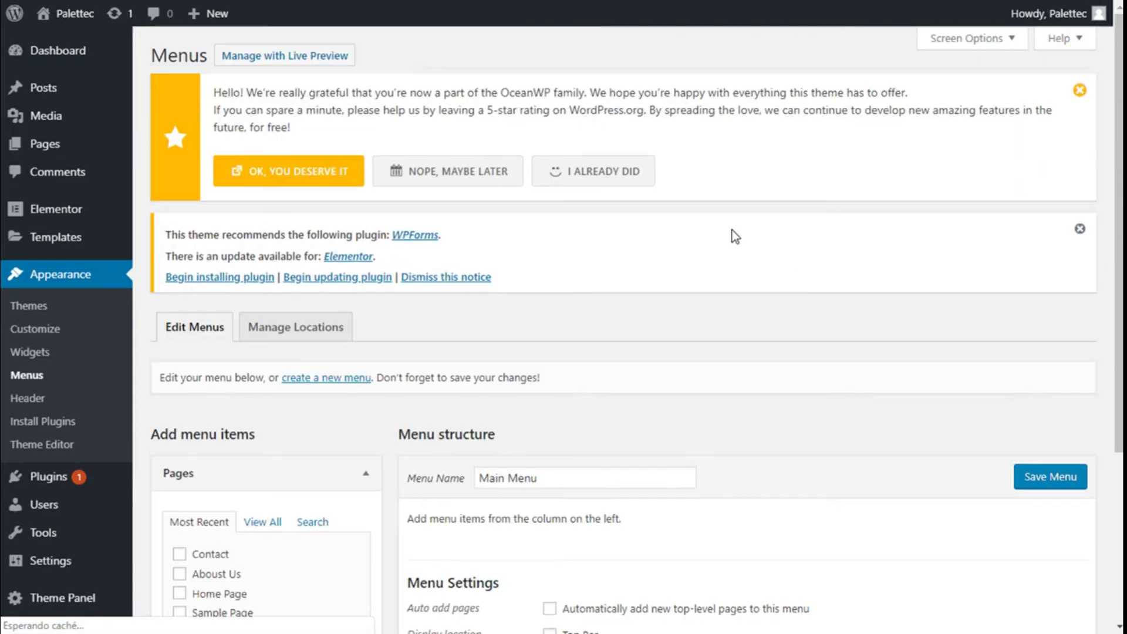
Step: Assign the new menu to the Main display location
scroll(731, 230, "down", 4)
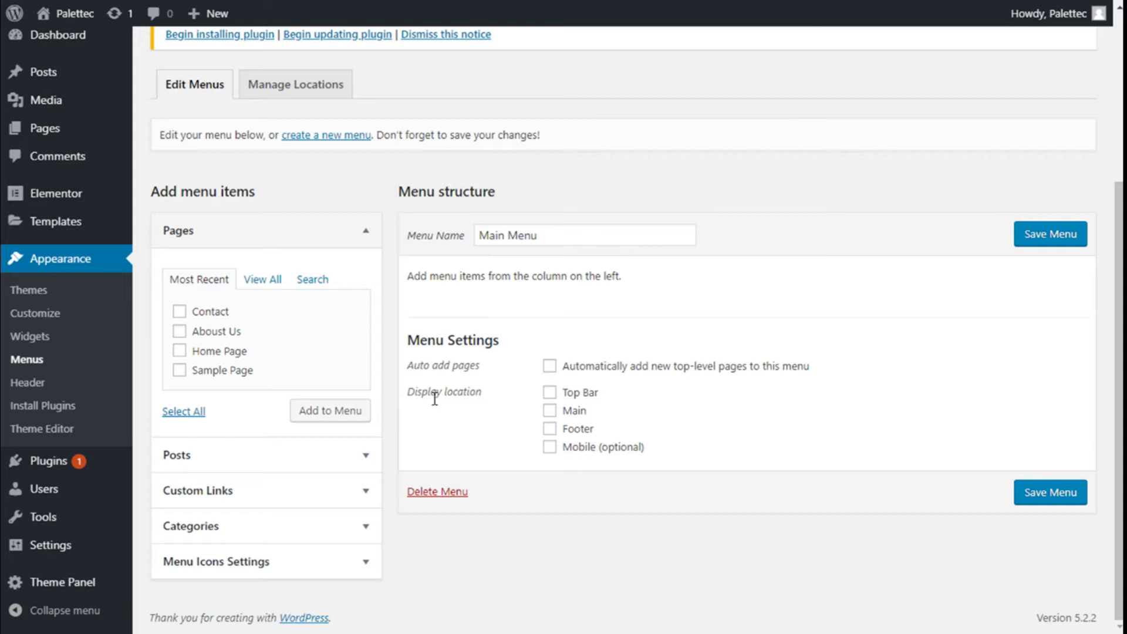
left_click(550, 411)
Step: Add the Home Page, Aboust Us and Contact pages to the menu and move Home Page to first place
left_click(181, 352)
left_click(182, 336)
left_click(180, 313)
left_click(330, 413)
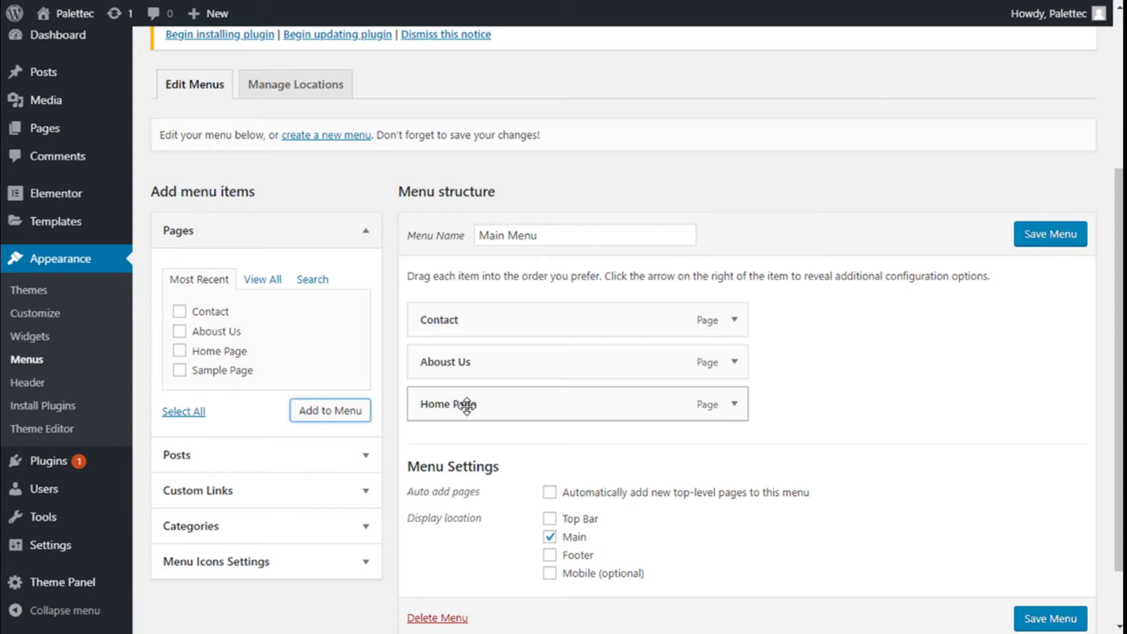
left_click_drag(451, 405, 452, 319)
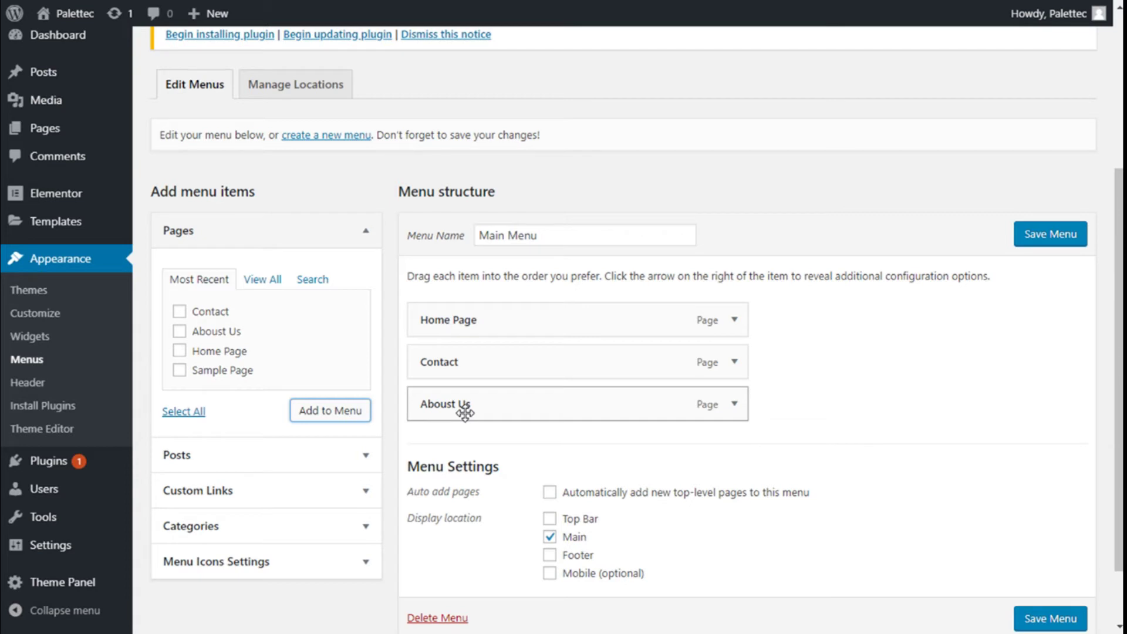
Step: Examine the settings of the Home Page menu item and the posts that can be added to the menu
scroll(516, 390, "down", 3)
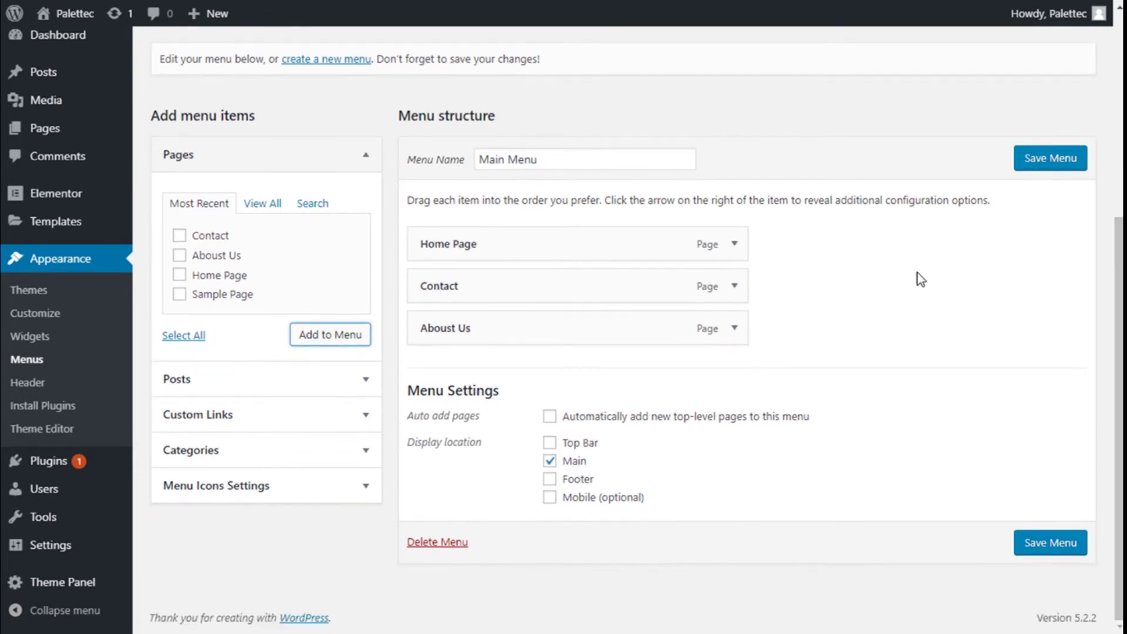
left_click(737, 249)
scroll(826, 258, "down", 3)
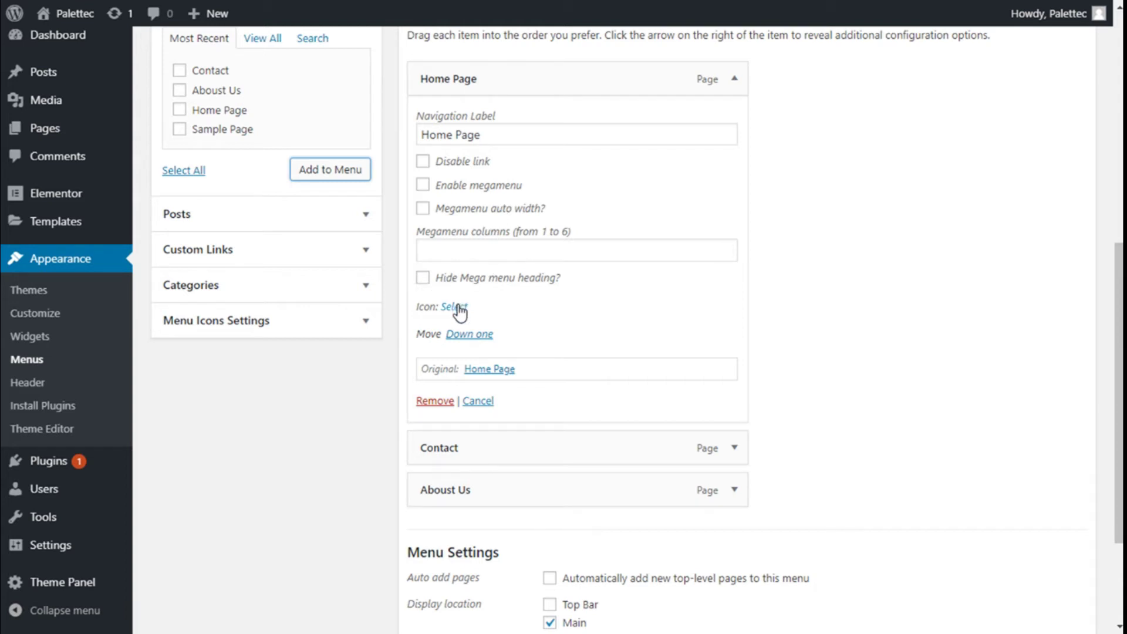
scroll(467, 278, "down", 1)
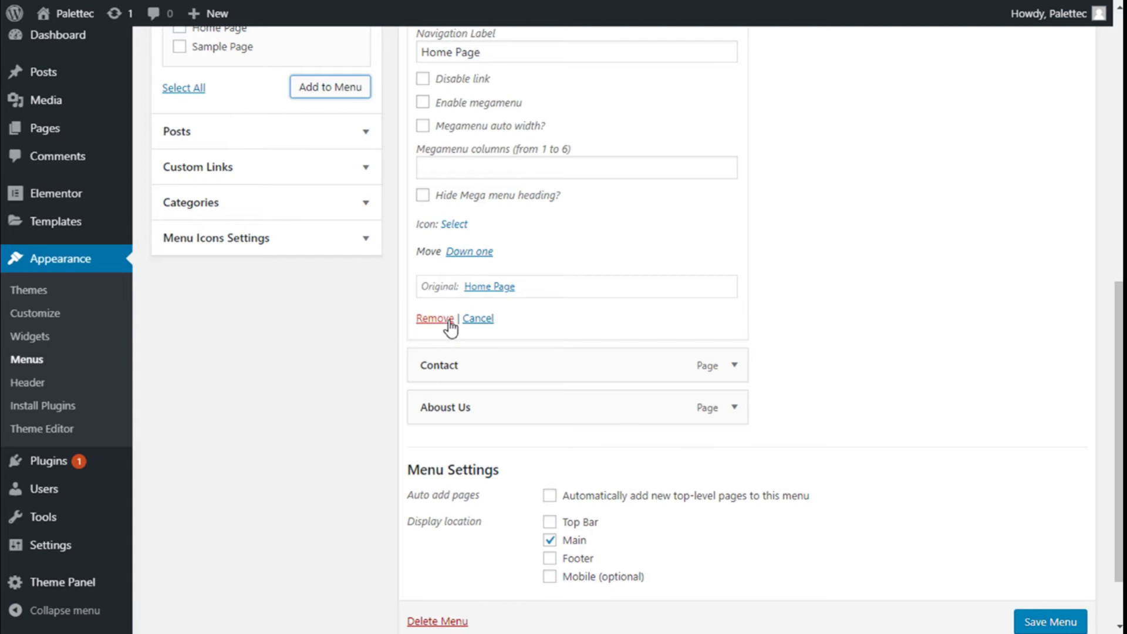
scroll(537, 304, "up", 2)
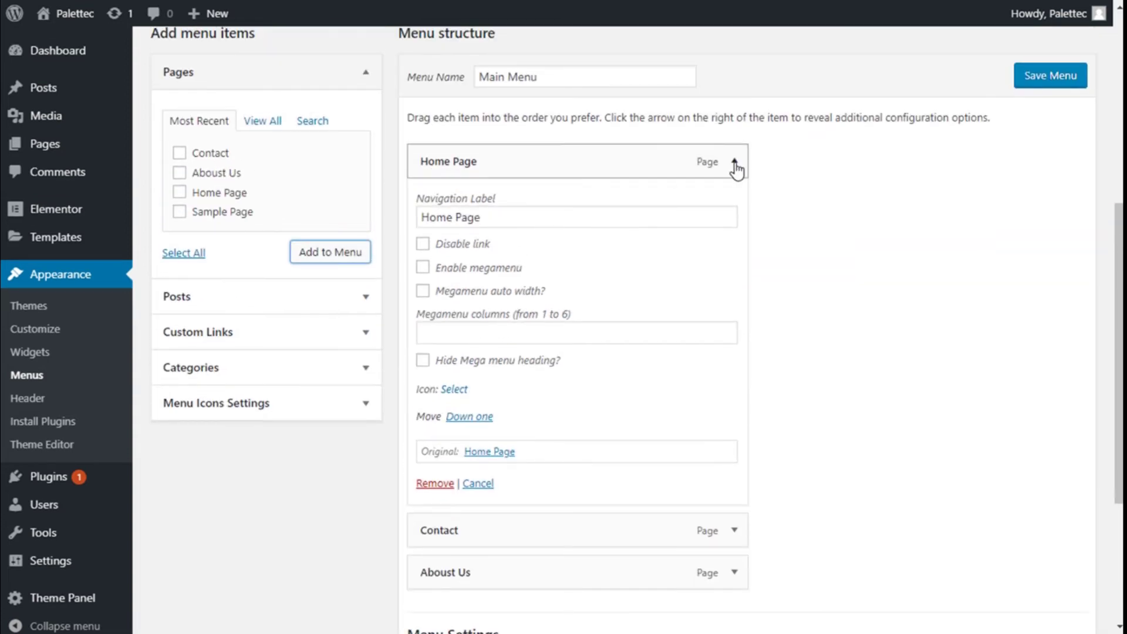
left_click(736, 167)
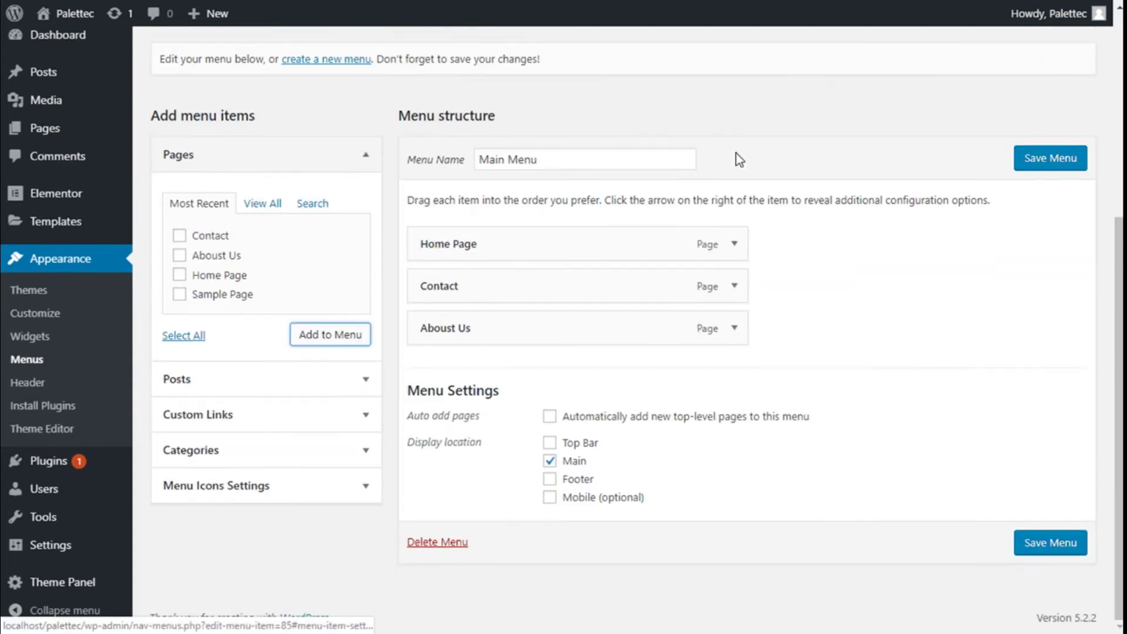
left_click(362, 155)
left_click(233, 199)
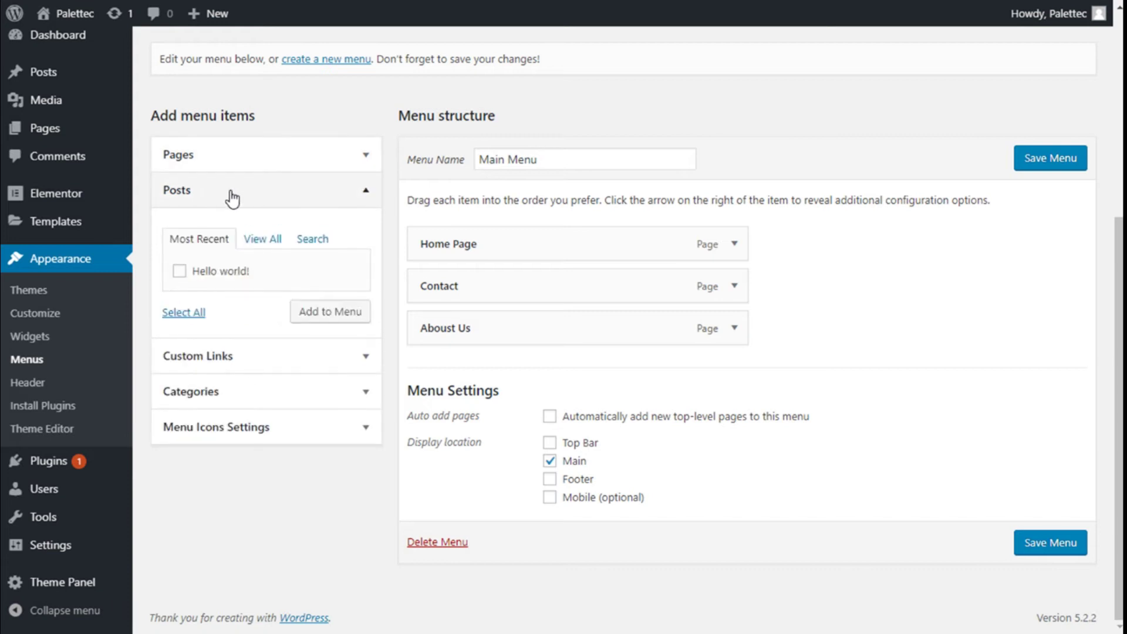
left_click(232, 199)
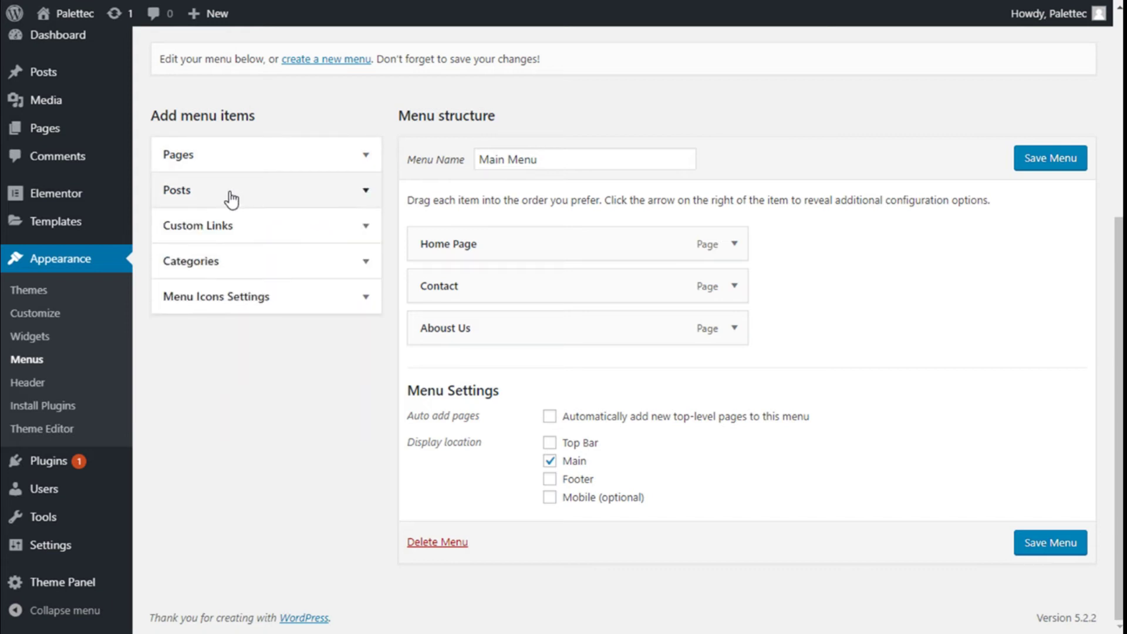
Step: Add a custom link with the text "Sample 1" and the URL google.com to the menu
left_click(243, 227)
left_click(281, 312)
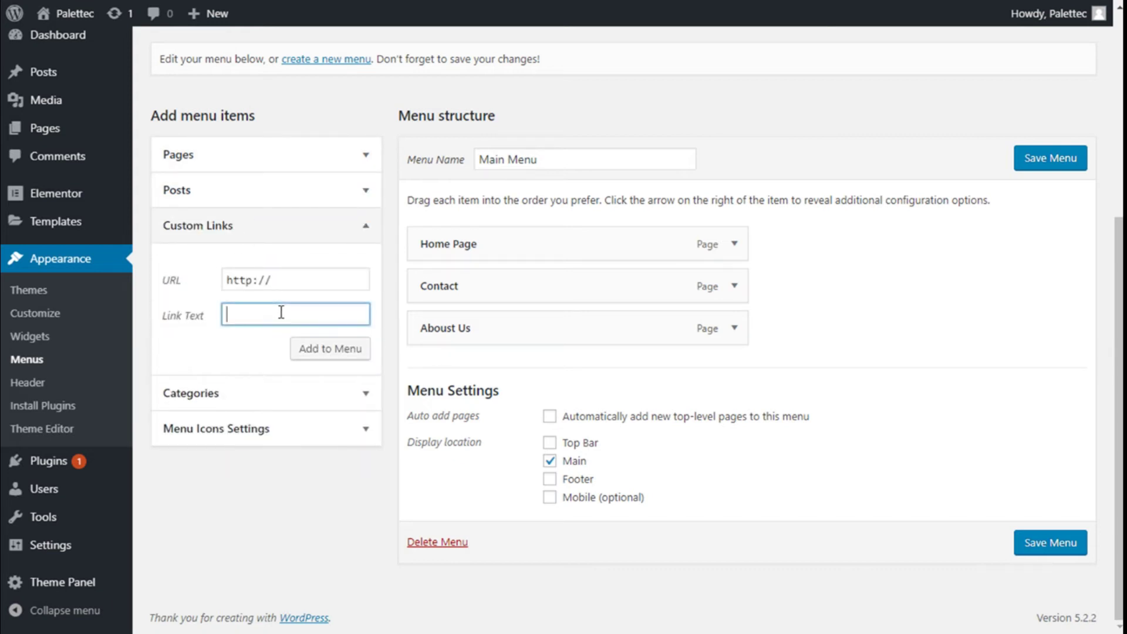
type("Sample")
left_click(287, 274)
key("BackSpace")
key("BackSpace")
key("BackSpace")
key("BackSpace")
key("BackSpace")
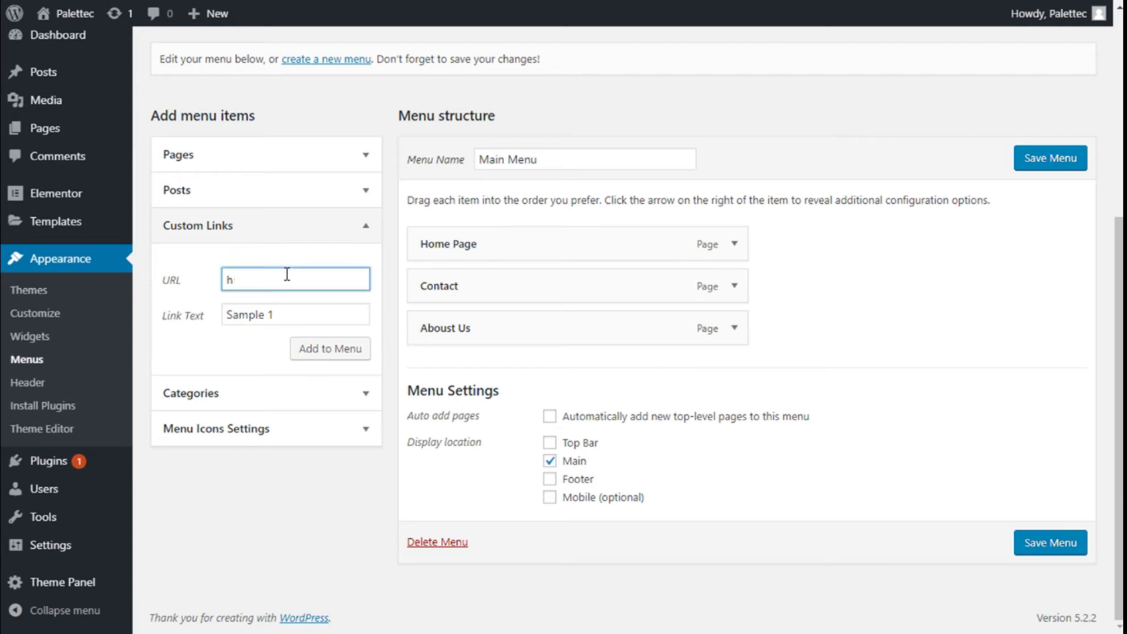
type("google.com")
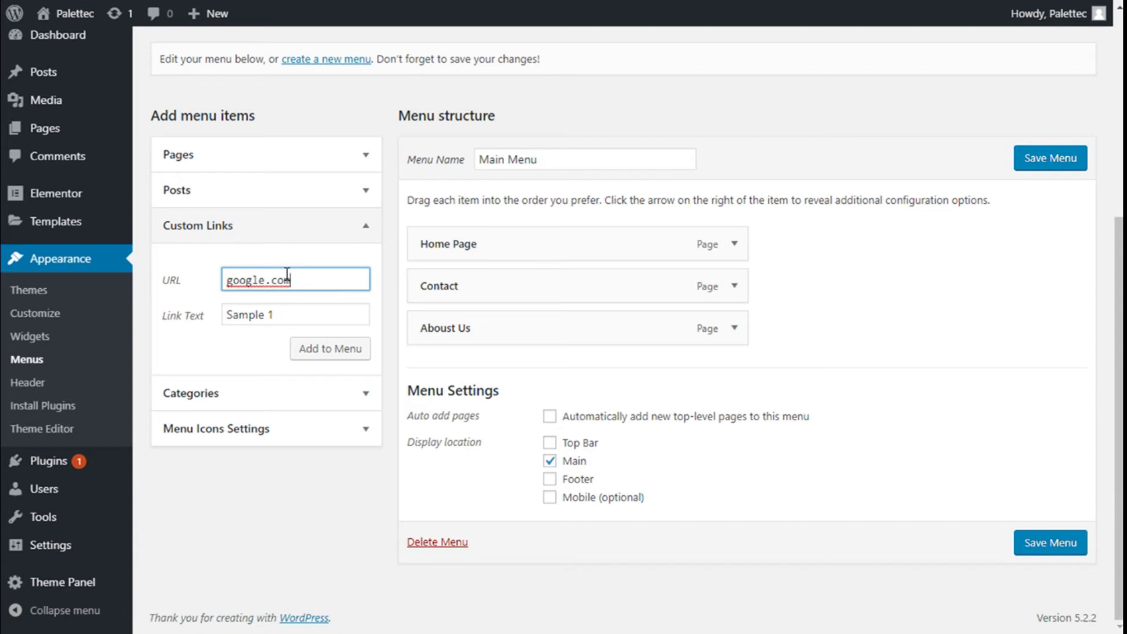
left_click(306, 351)
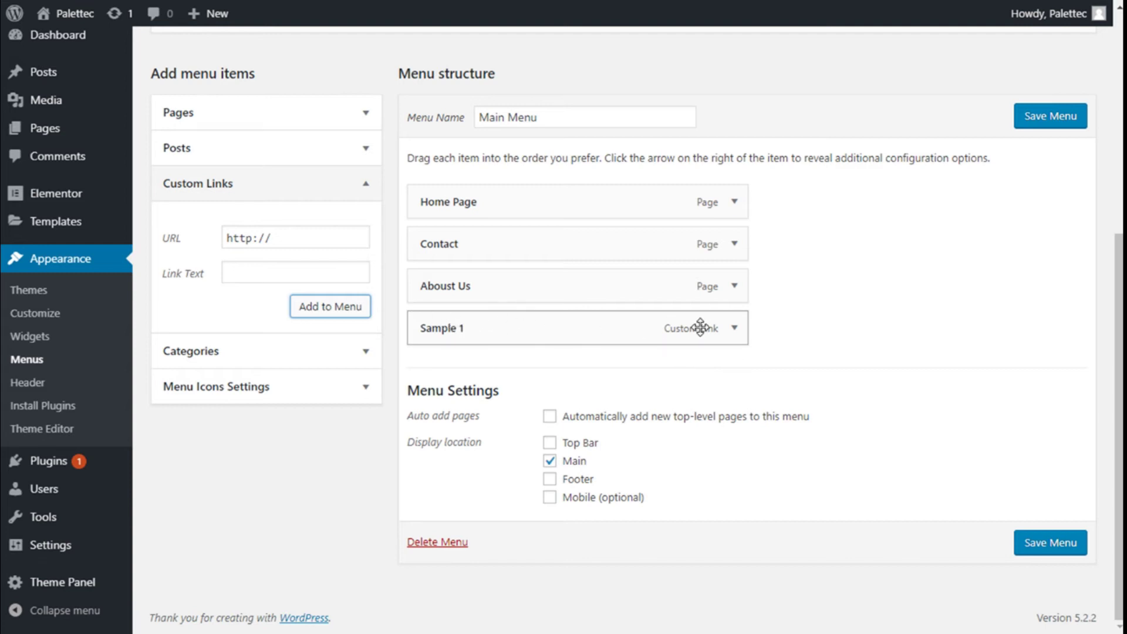
Step: Examine the options of the Sample 1 custom link in the menu structure
left_click(733, 328)
scroll(693, 276, "down", 1)
scroll(544, 252, "down", 5)
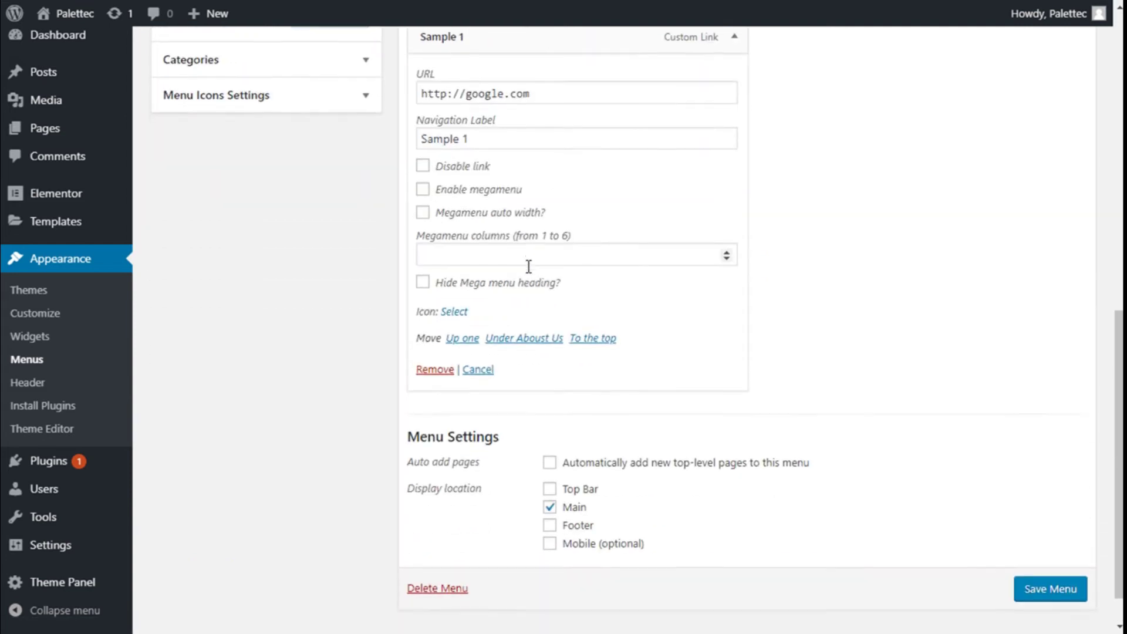
scroll(464, 293, "up", 5)
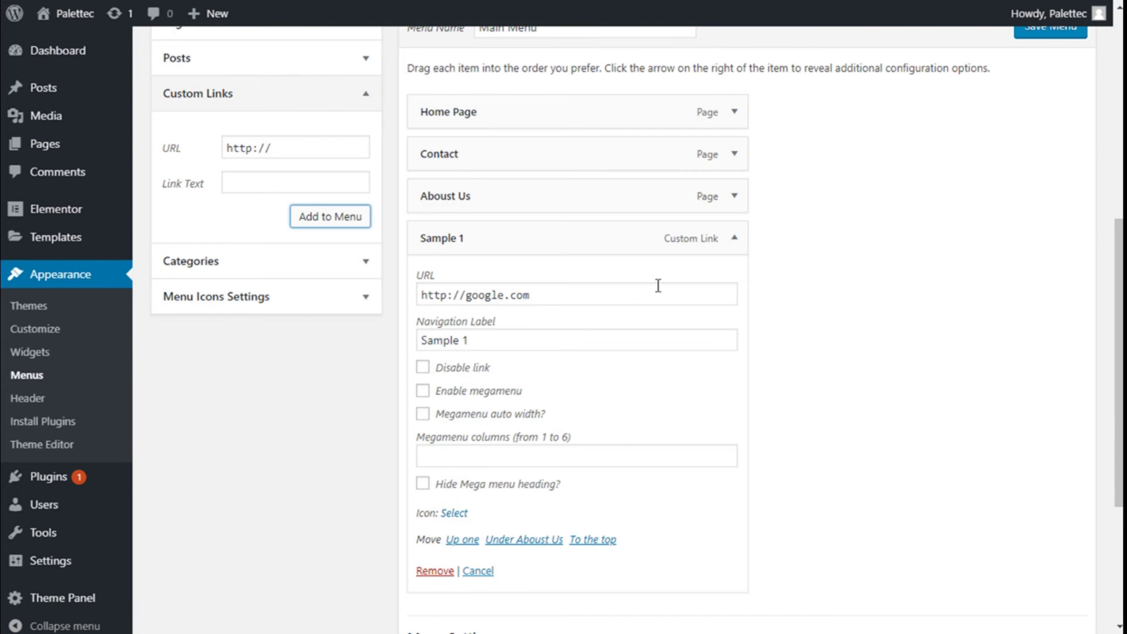
left_click(735, 239)
Step: Review the categories that can be added to the menu and the menu icon settings
left_click(367, 185)
left_click(359, 223)
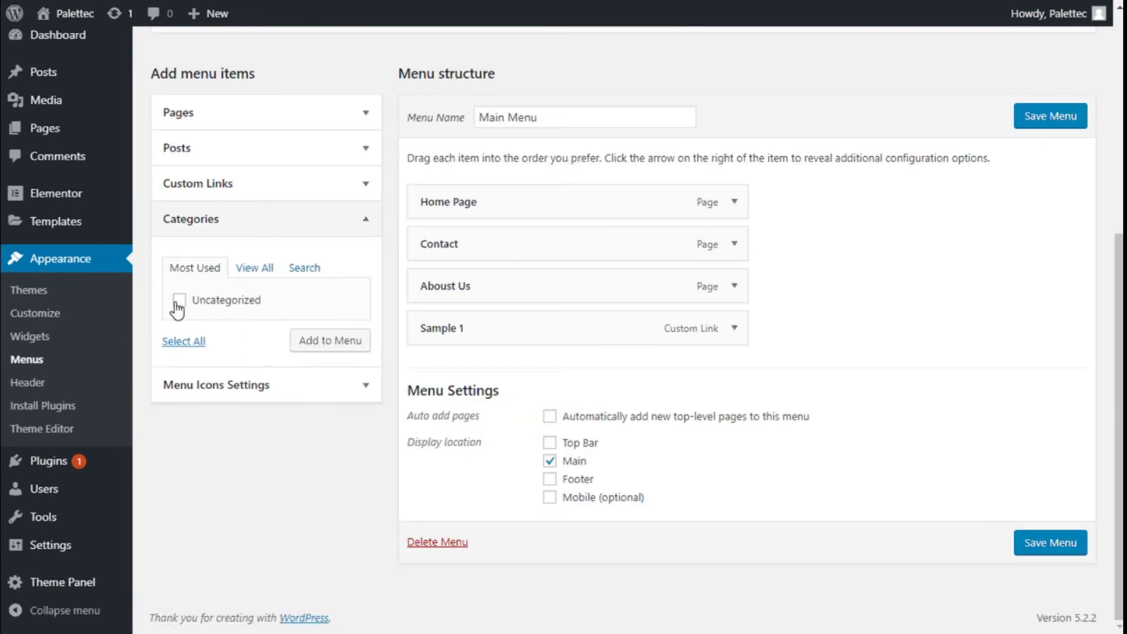
left_click(369, 221)
left_click(315, 256)
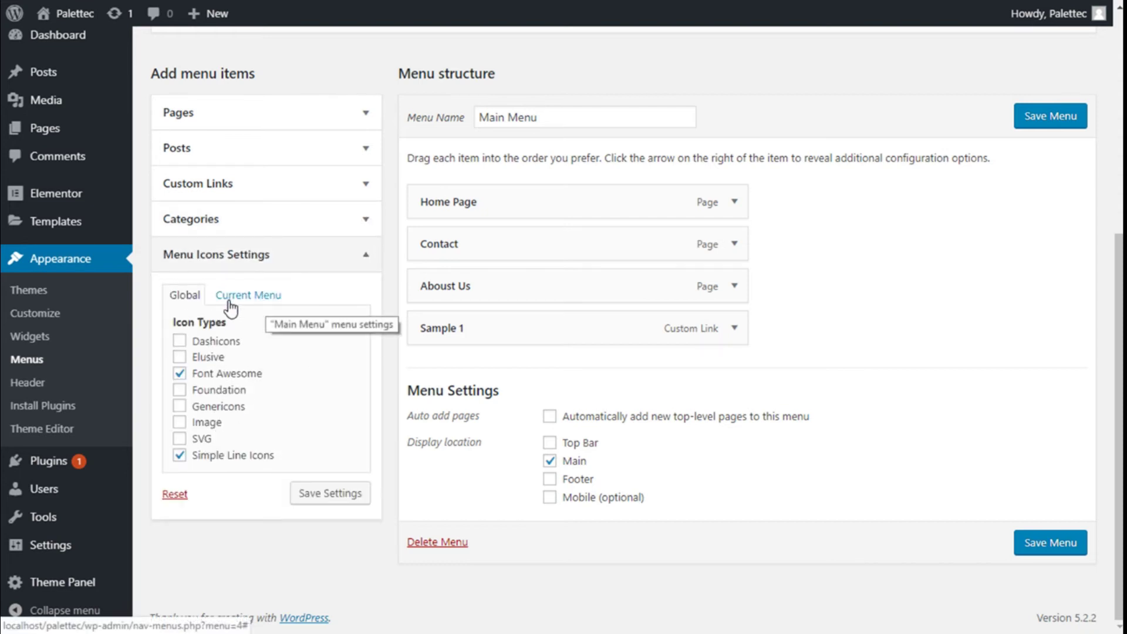
left_click(268, 302)
left_click(181, 206)
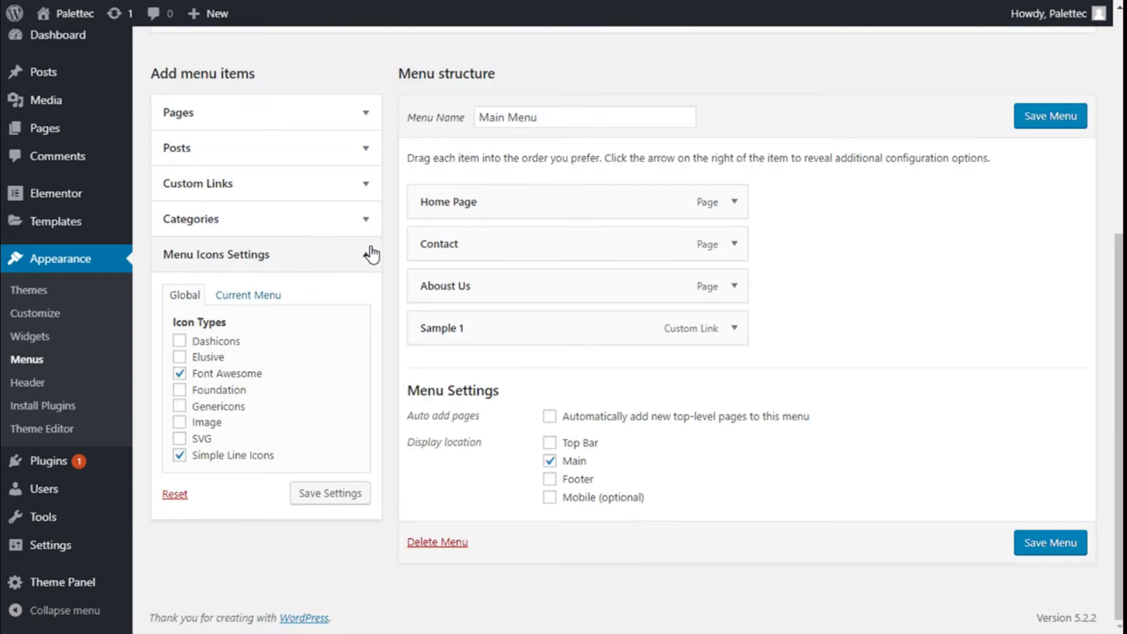
left_click(367, 256)
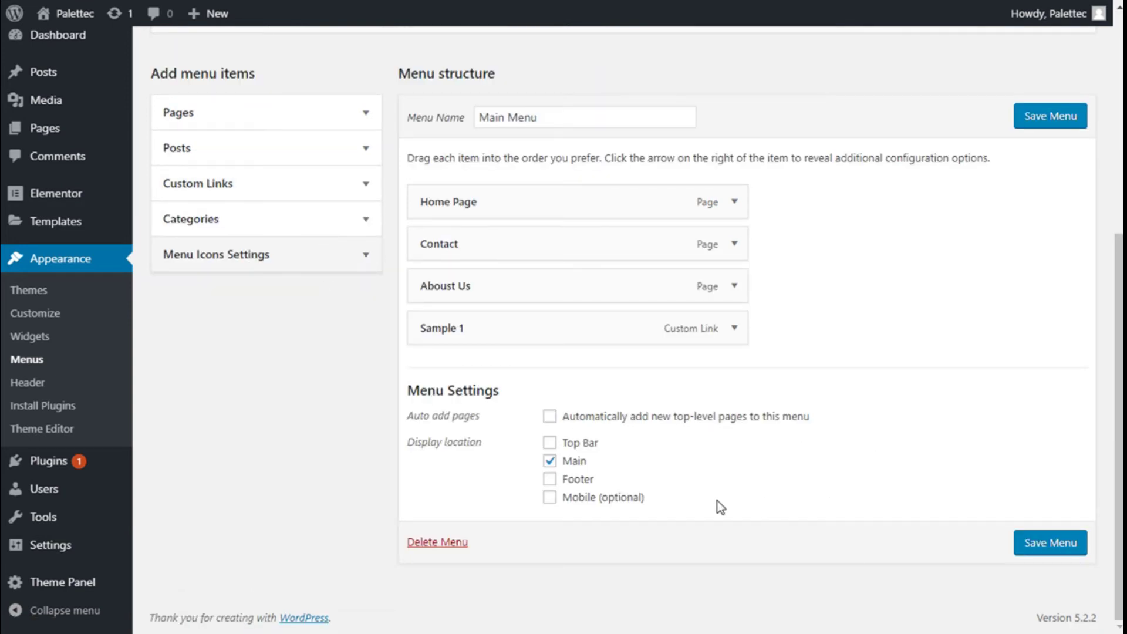
Step: Save the Main Menu with its page items and custom link
scroll(549, 368, "up", 5)
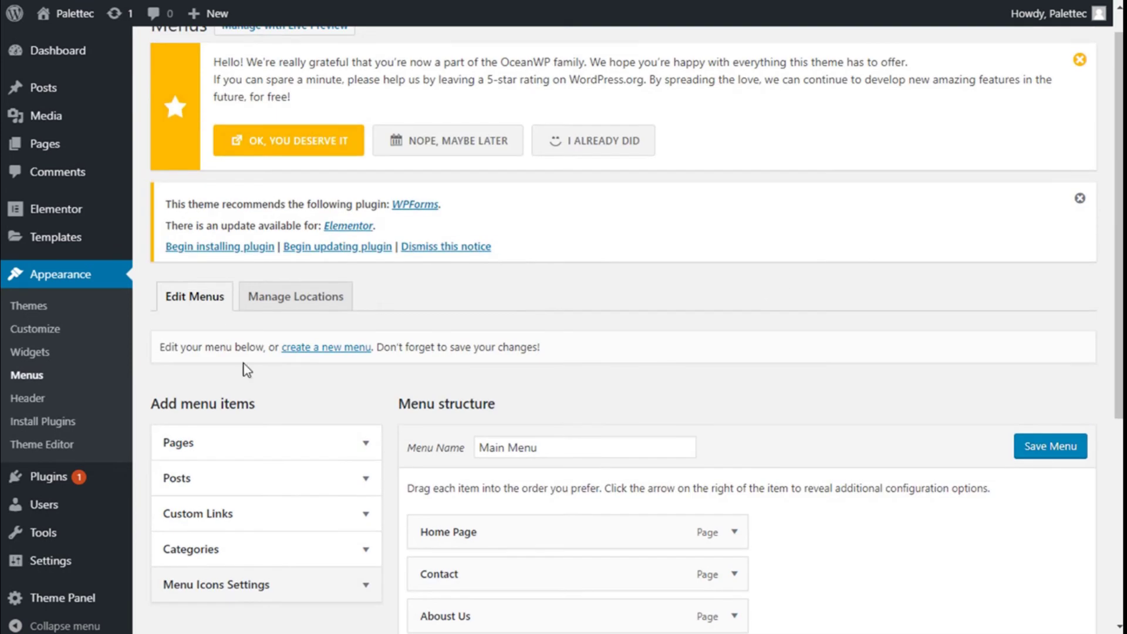
scroll(639, 221, "down", 4)
scroll(639, 220, "down", 2)
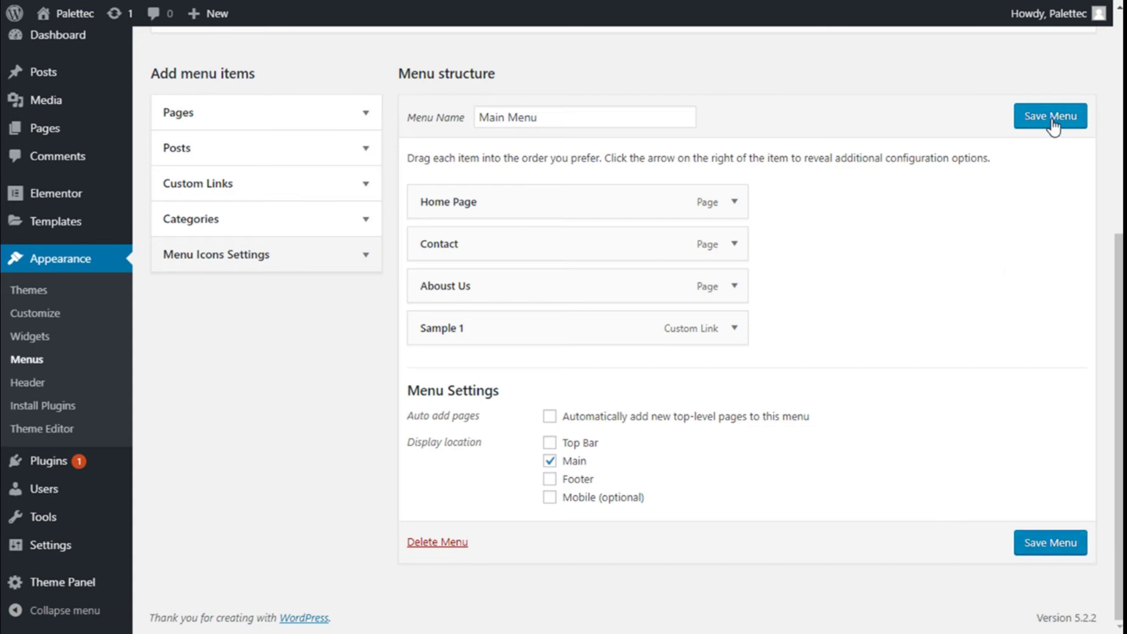
left_click(1063, 549)
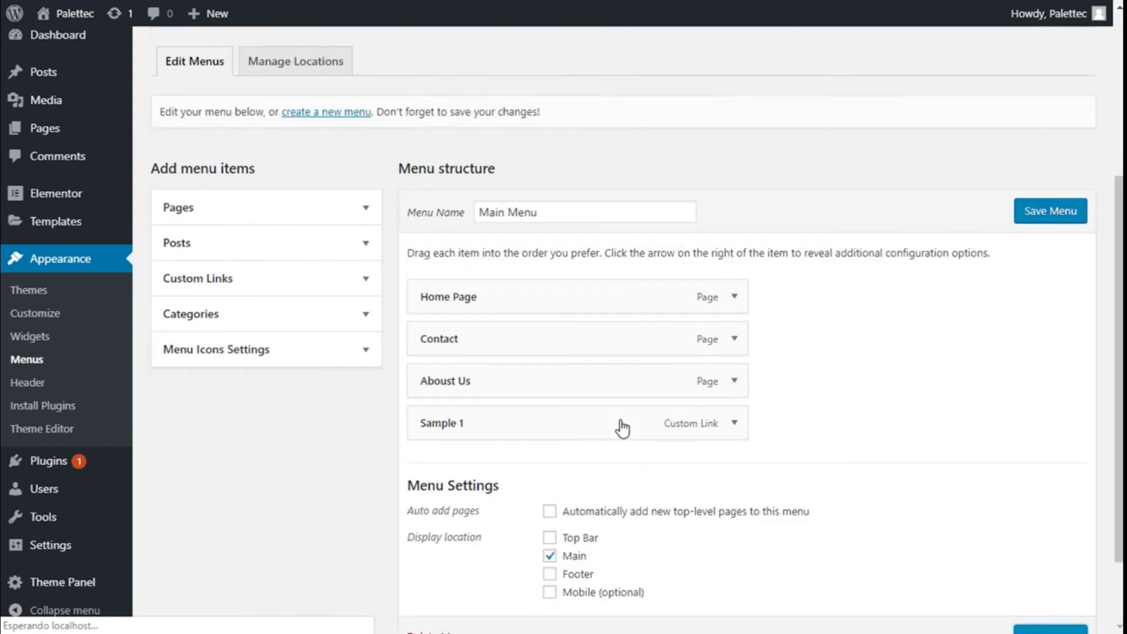
scroll(442, 350, "down", 3)
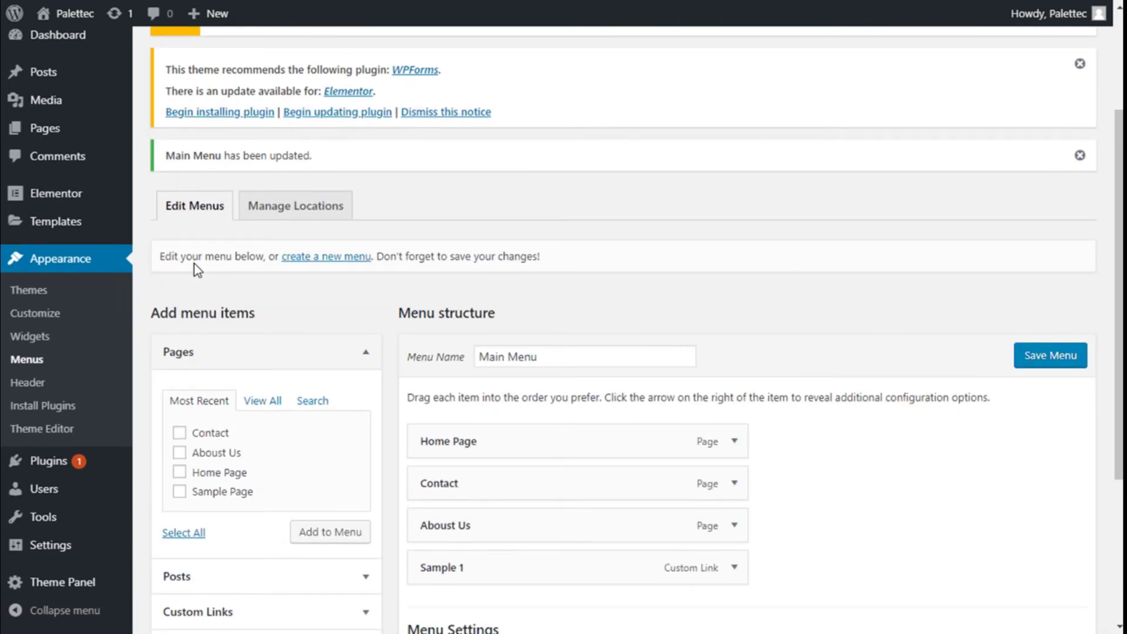
Step: Open the Home Page for editing from the list of all pages
mouse_move(66, 130)
left_click(174, 132)
scroll(354, 134, "down", 3)
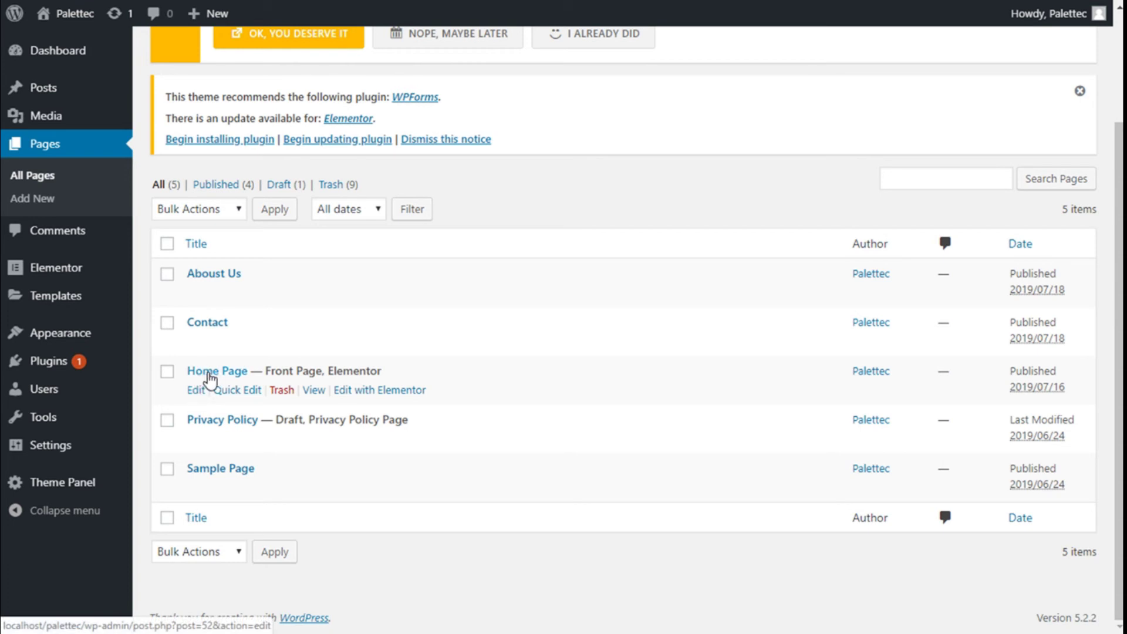
left_click(196, 390)
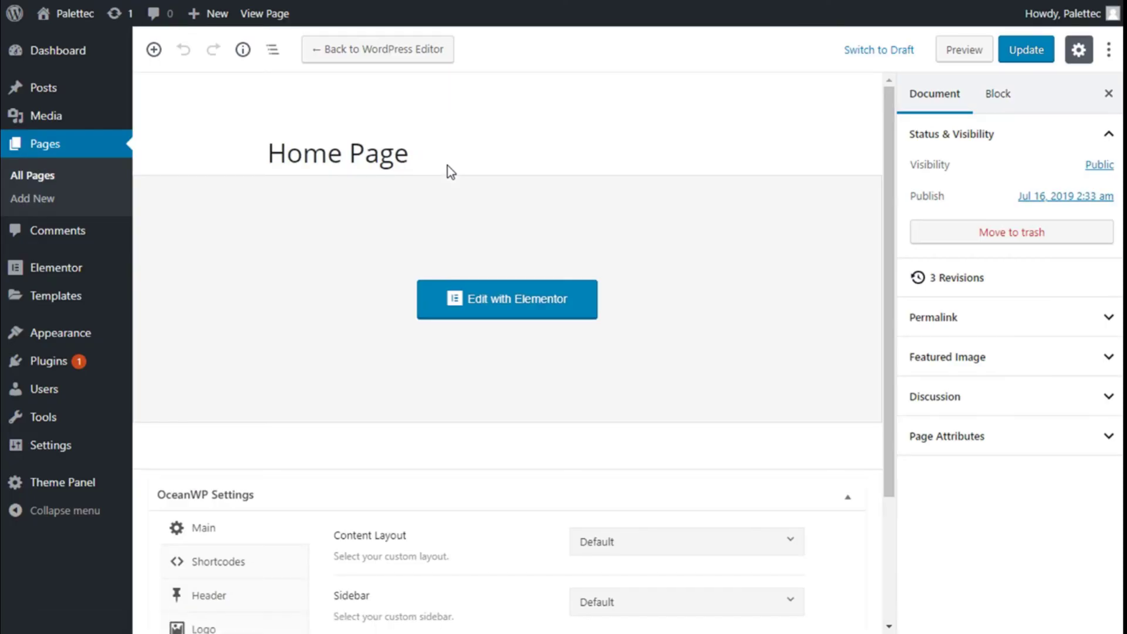
Step: Set the Home Page's main navigation menu to Main Menu in its OceanWP settings
scroll(610, 203, "down", 3)
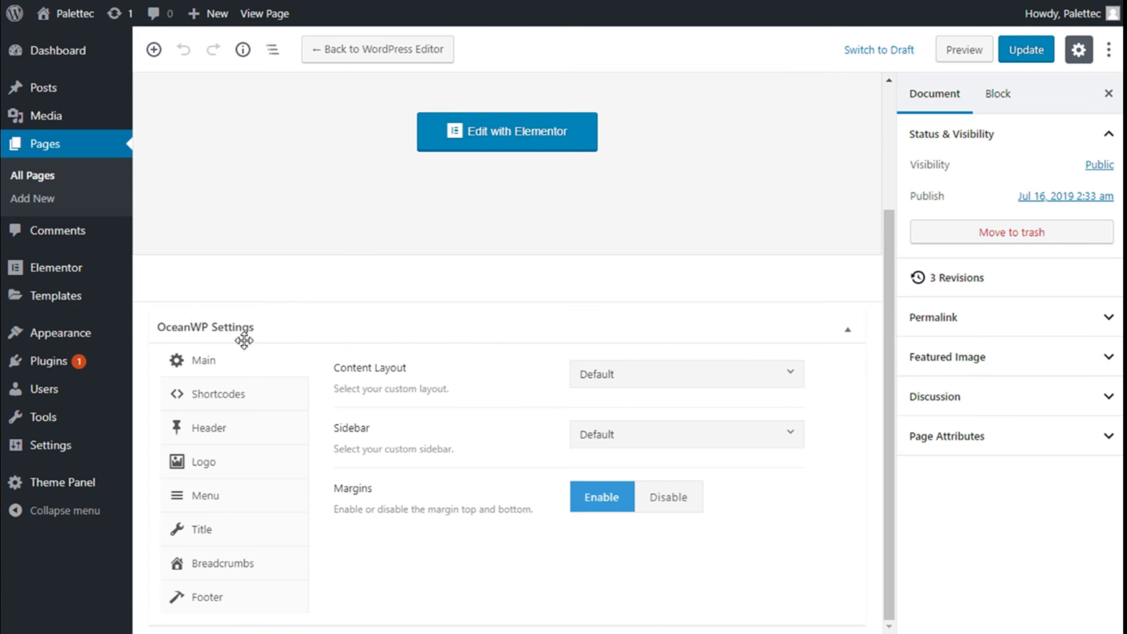
left_click(185, 499)
scroll(675, 335, "down", 2)
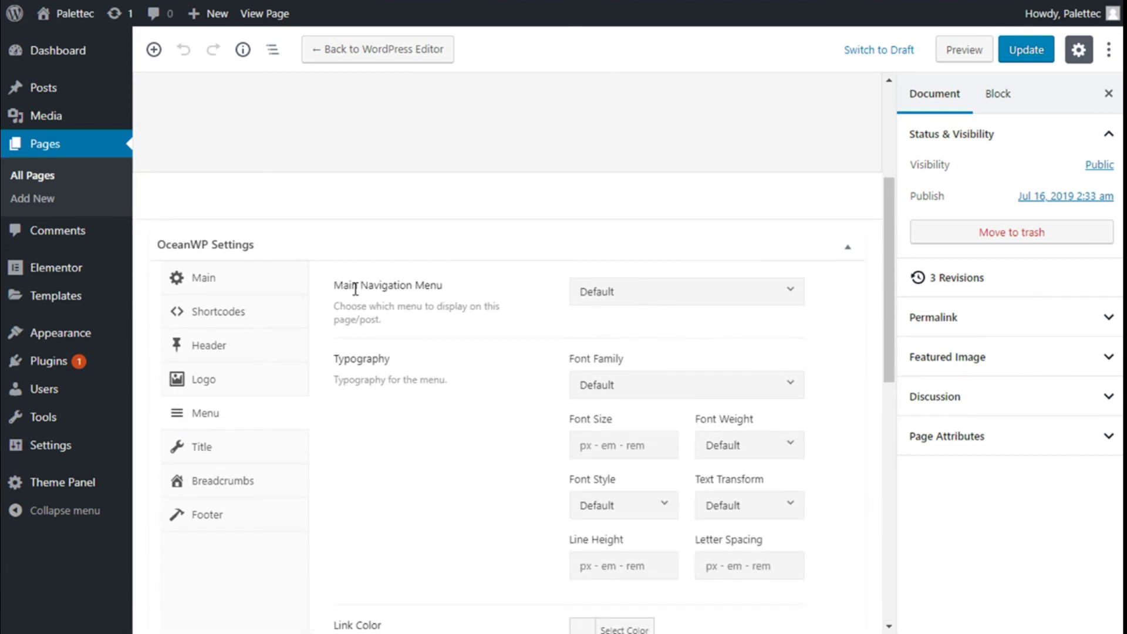
left_click(633, 297)
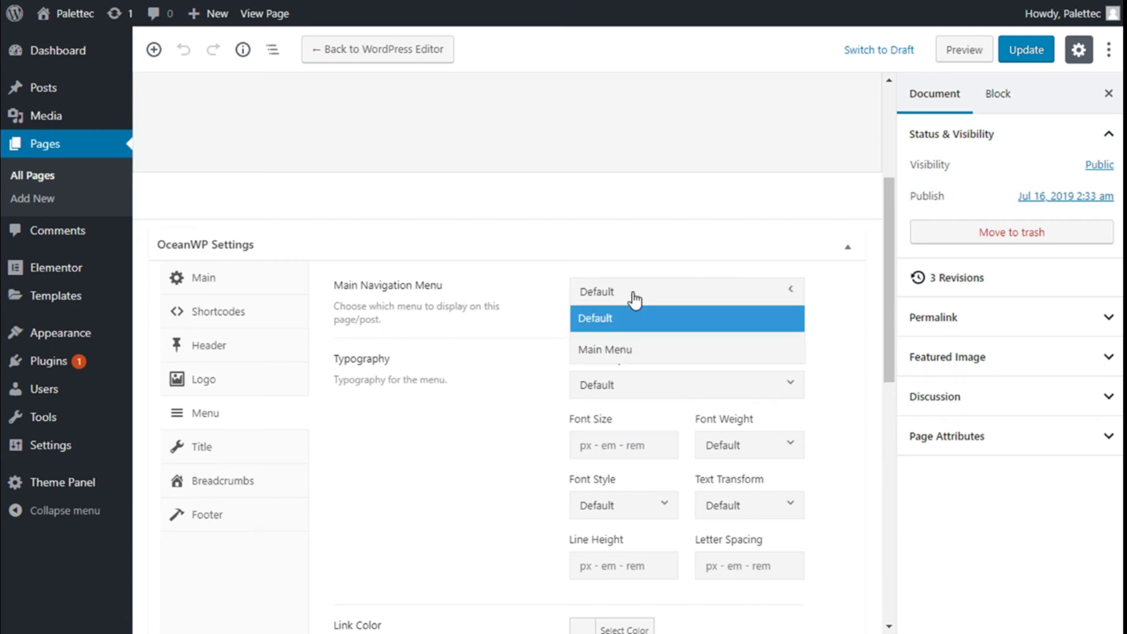
left_click(633, 351)
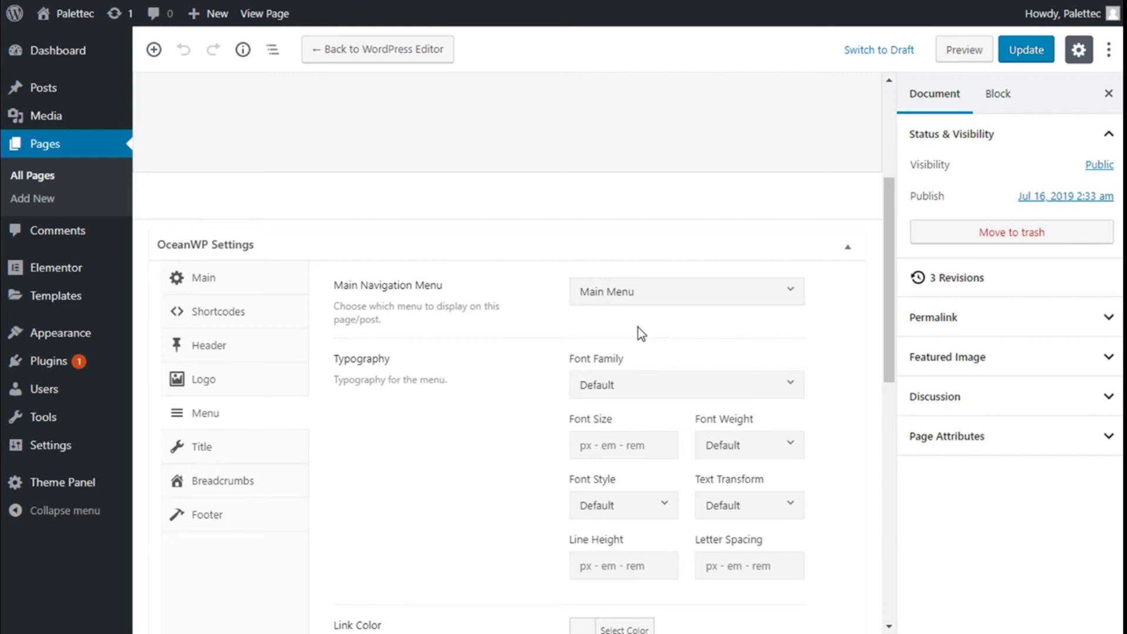
Step: Set the text transform of the Home Page's menu typography to Uppercase
scroll(639, 329, "down", 3)
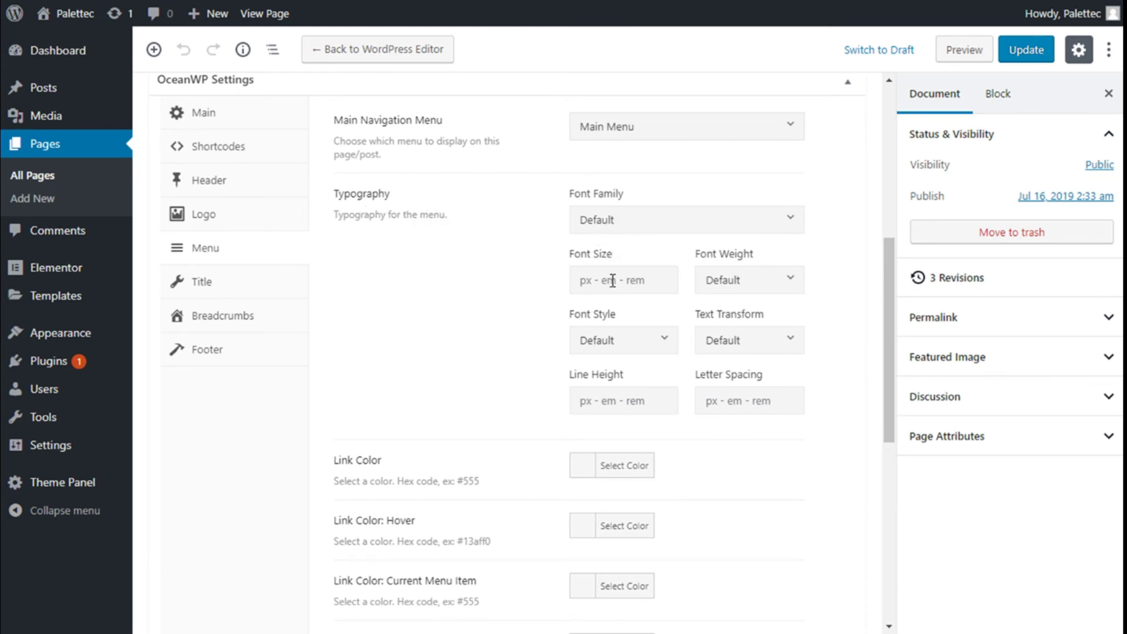
left_click(740, 344)
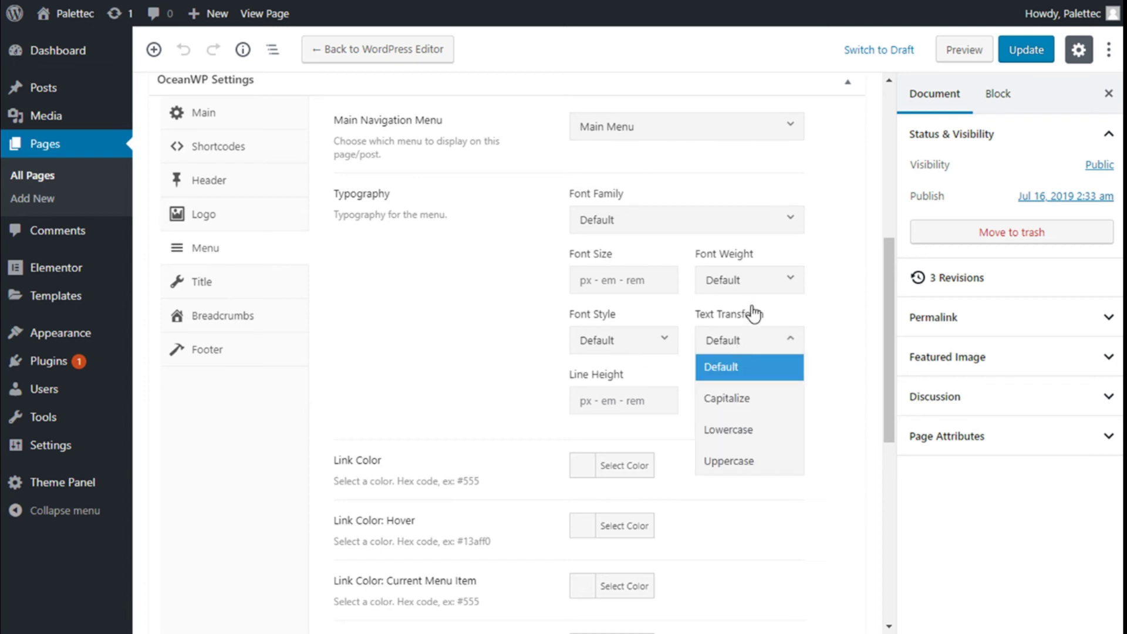
left_click(728, 467)
Step: Review the menu's typography, link color, link background and simple social color settings for the Home Page
scroll(635, 321, "down", 2)
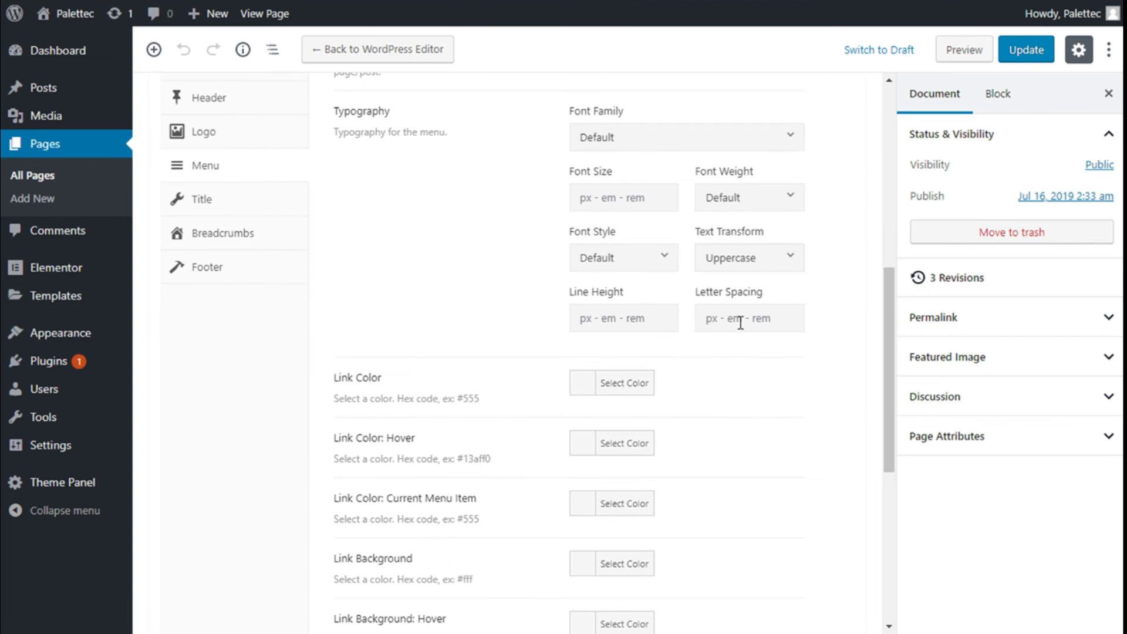
scroll(741, 320, "down", 3)
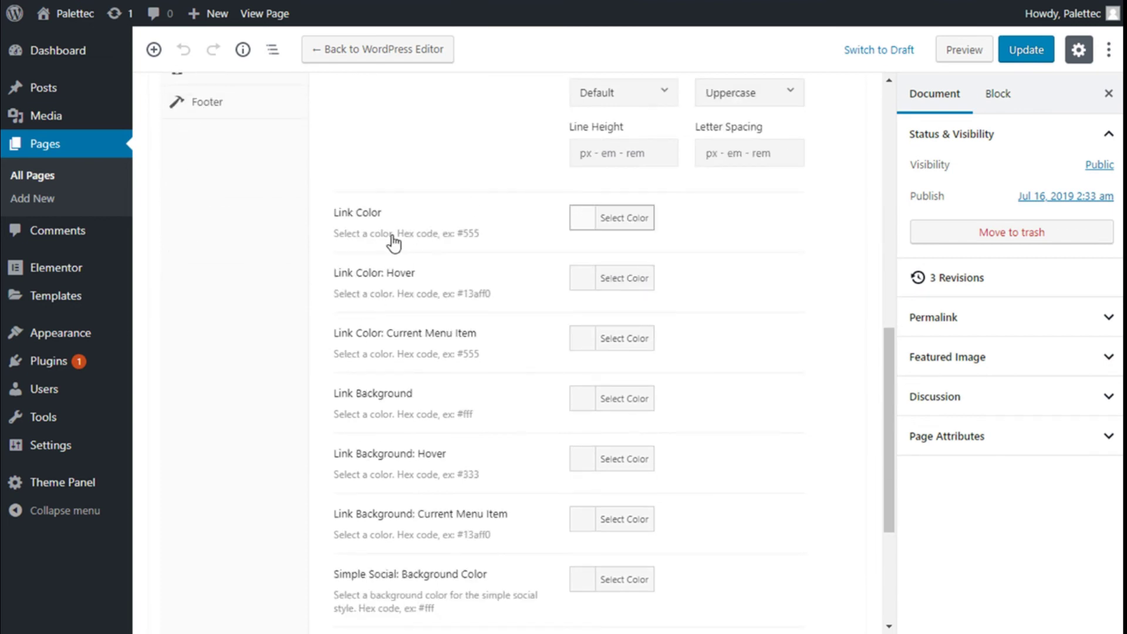
scroll(615, 240, "down", 4)
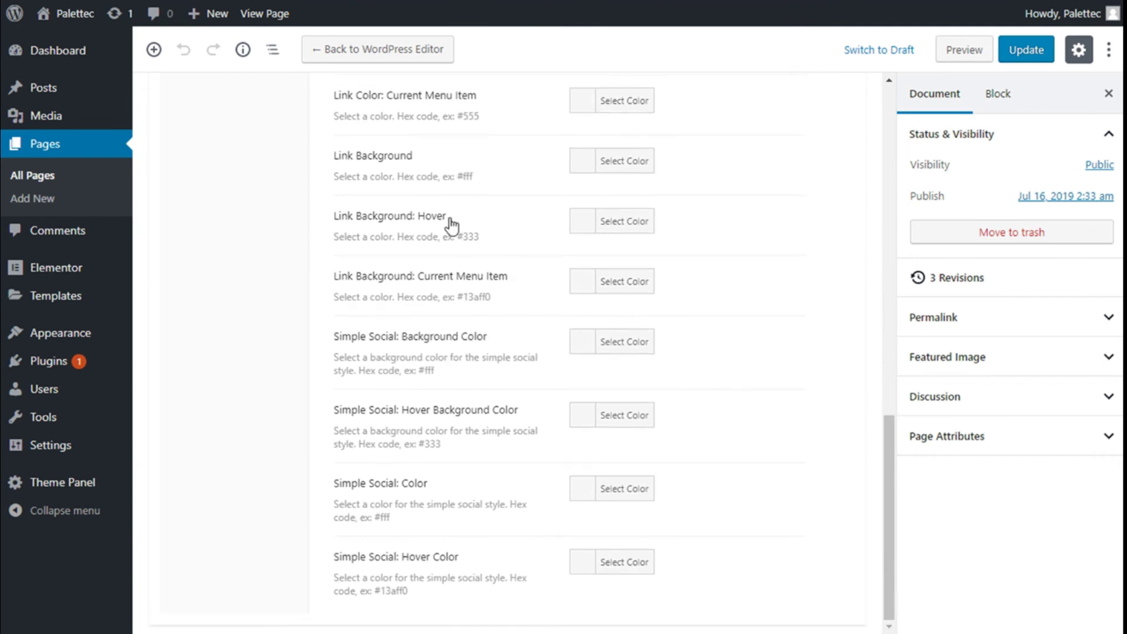
scroll(542, 463, "up", 6)
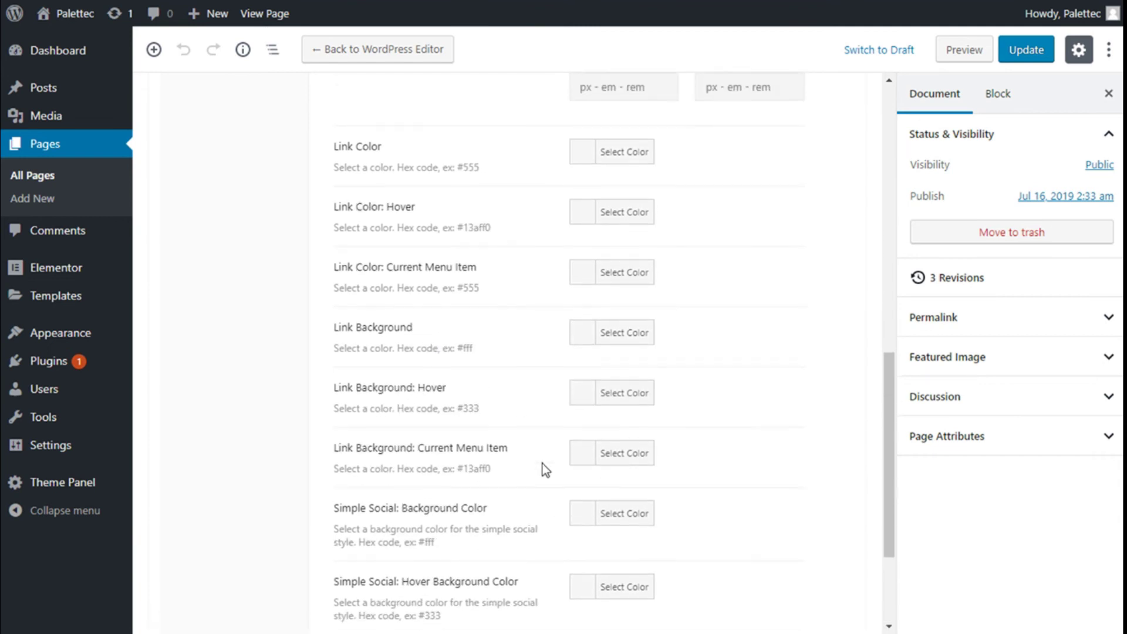
scroll(546, 470, "up", 3)
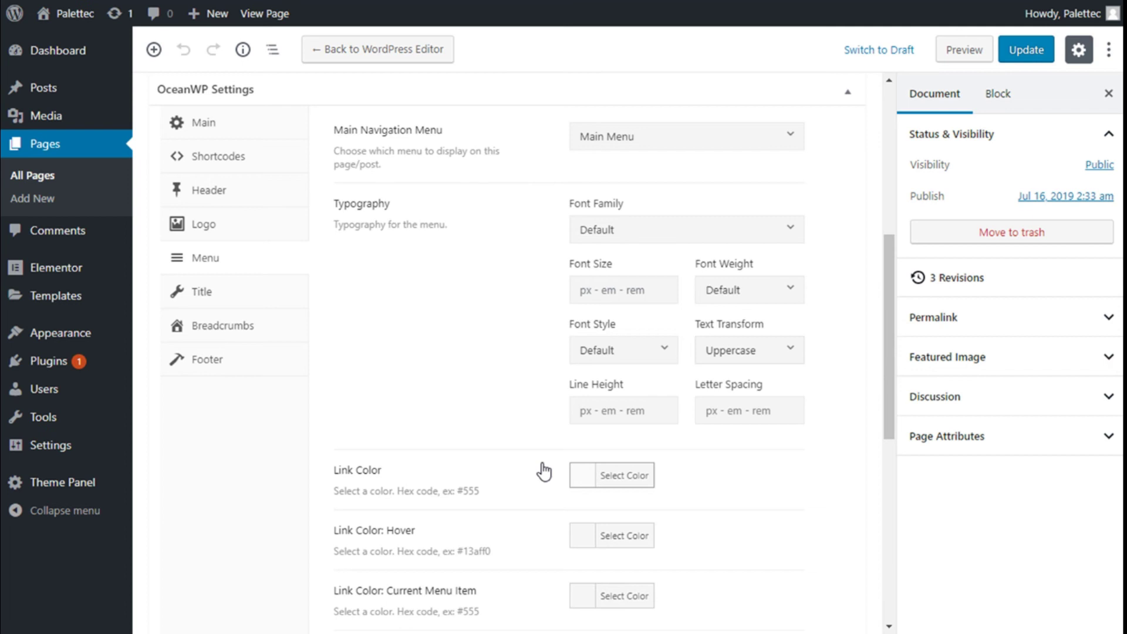
scroll(545, 472, "down", 7)
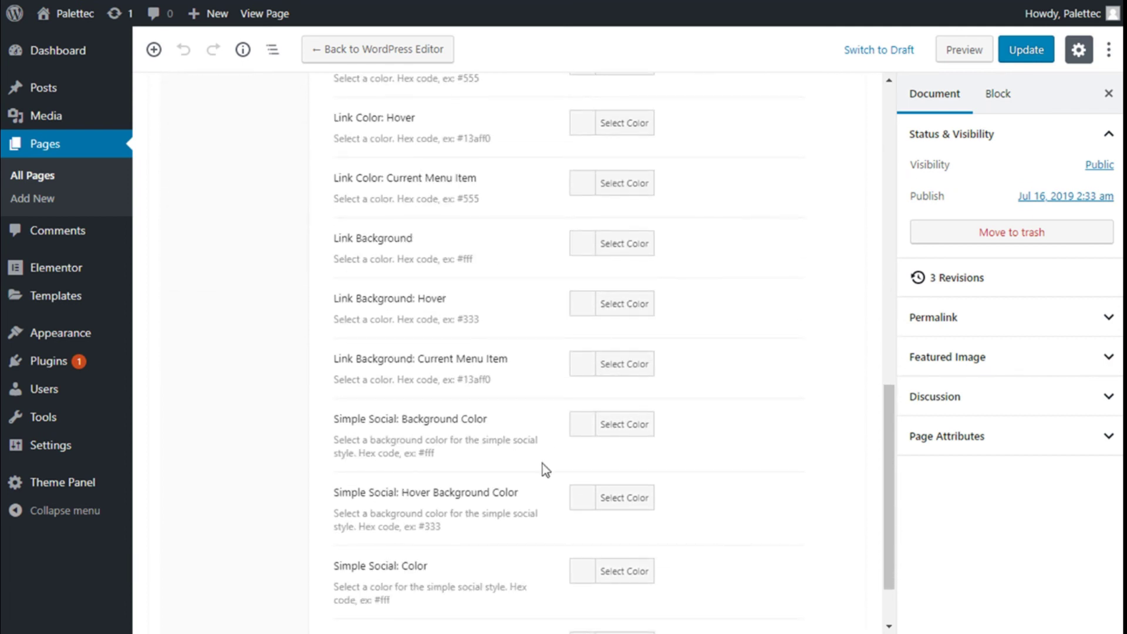
scroll(541, 468, "down", 2)
scroll(470, 515, "up", 3)
scroll(435, 514, "up", 7)
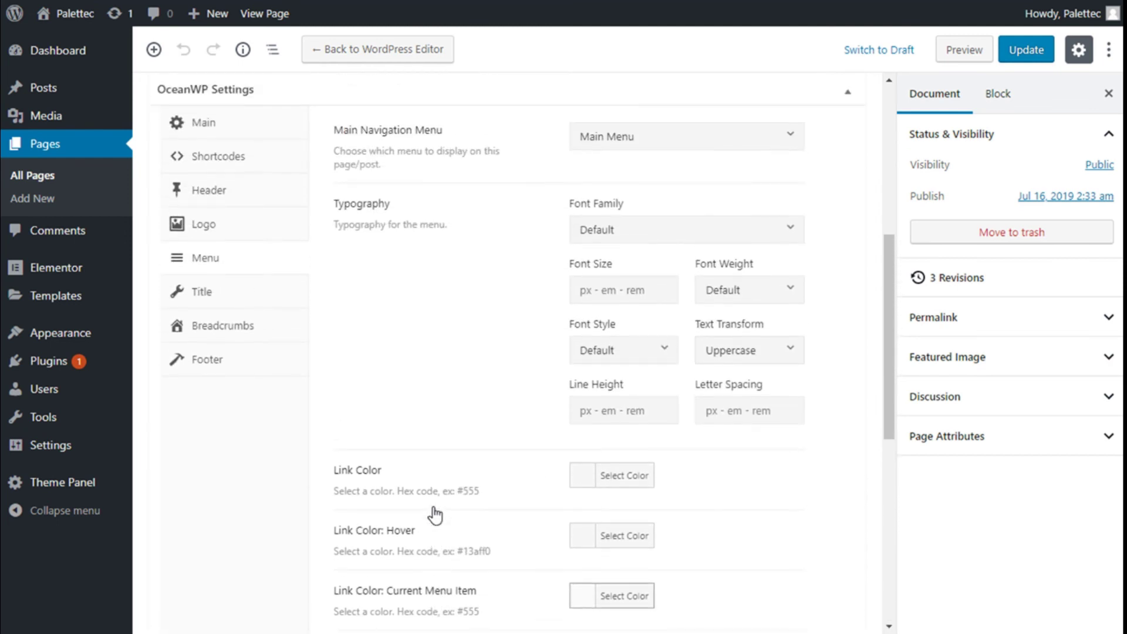
scroll(438, 511, "up", 1)
scroll(536, 358, "down", 5)
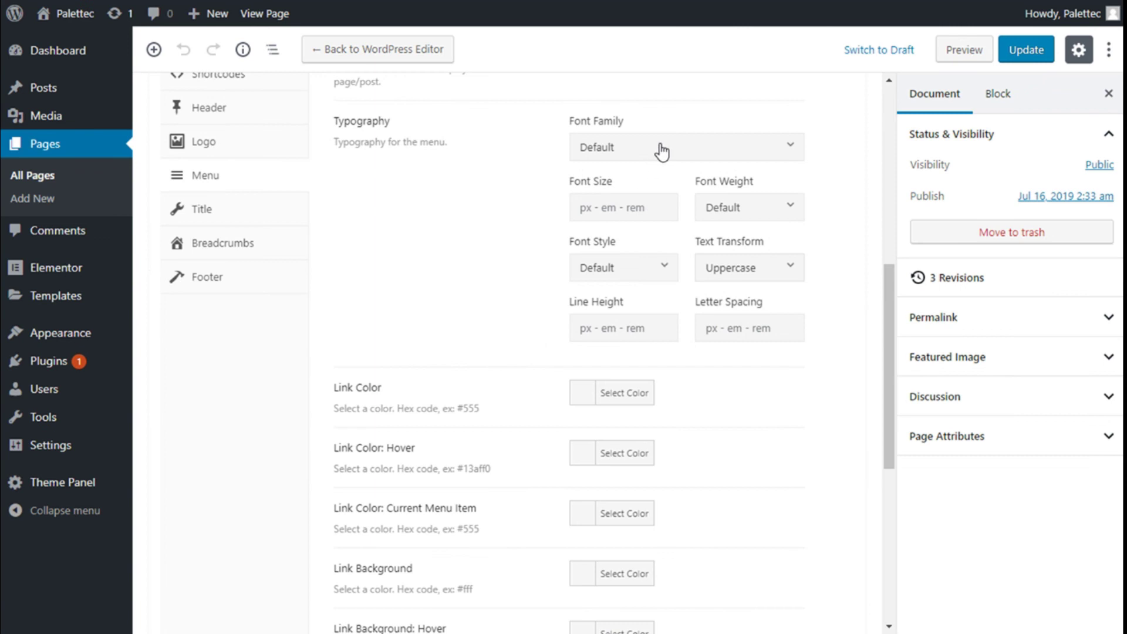
Step: Update the Home Page to save its menu settings
scroll(629, 252, "up", 4)
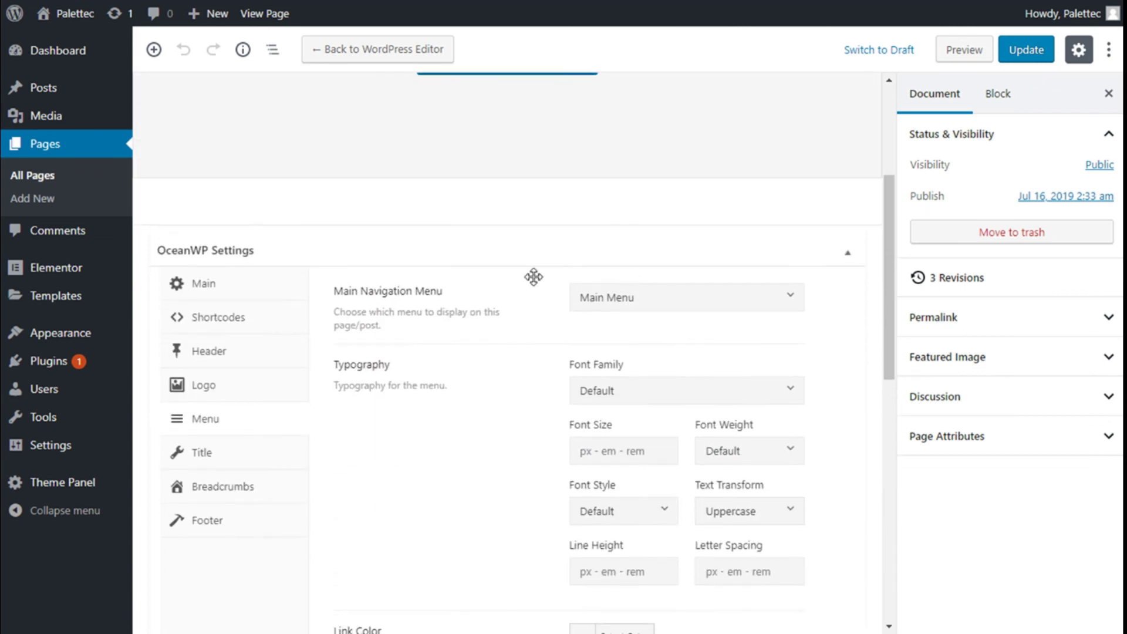
scroll(1038, 164, "up", 3)
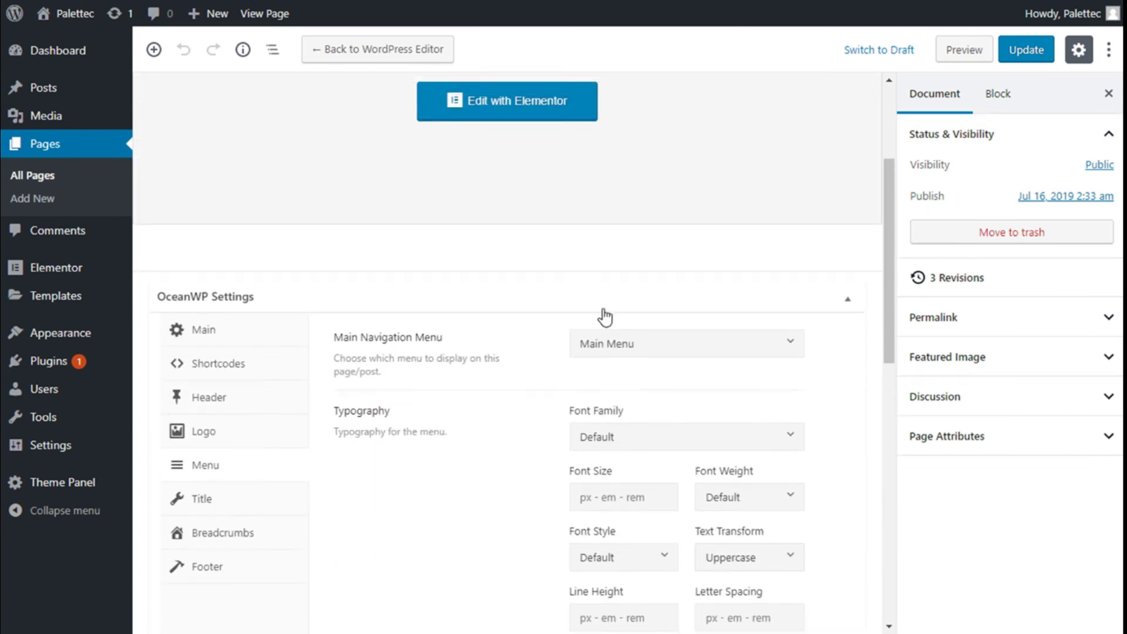
left_click(1024, 50)
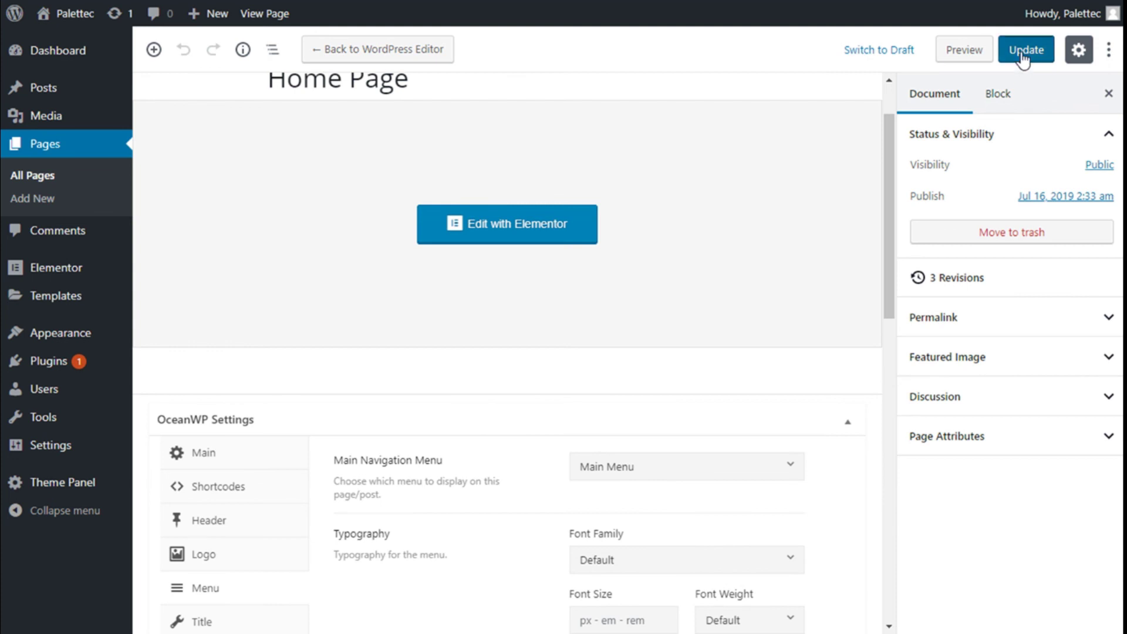
Step: Enable Display Header in the Home Page's OceanWP header settings and check the available header styles
scroll(603, 123, "down", 3)
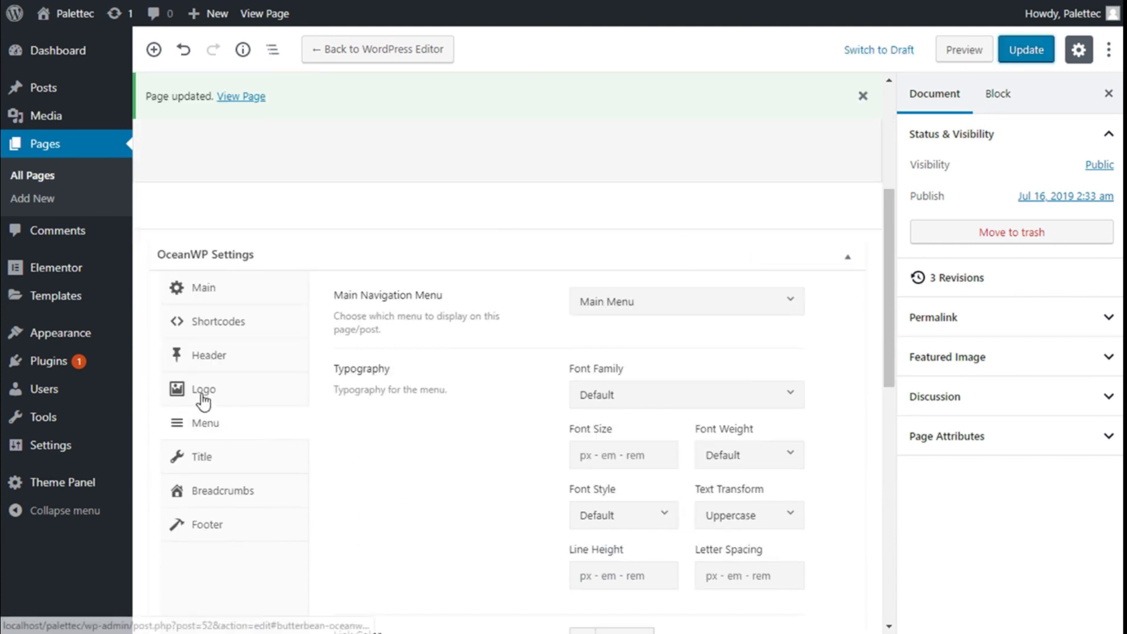
left_click(187, 361)
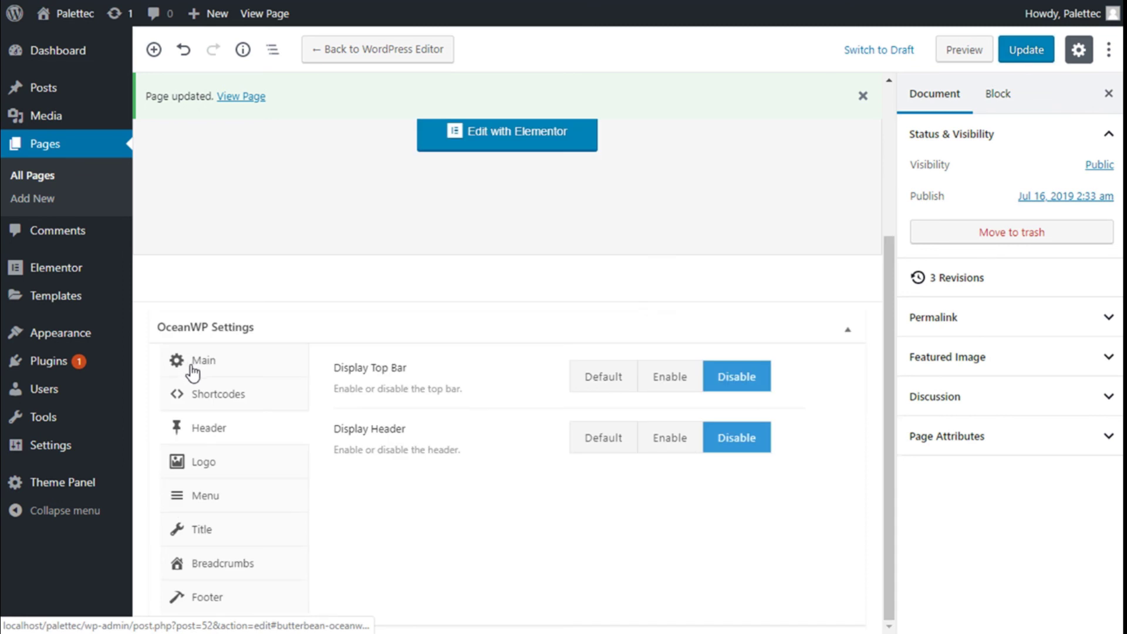
left_click(677, 445)
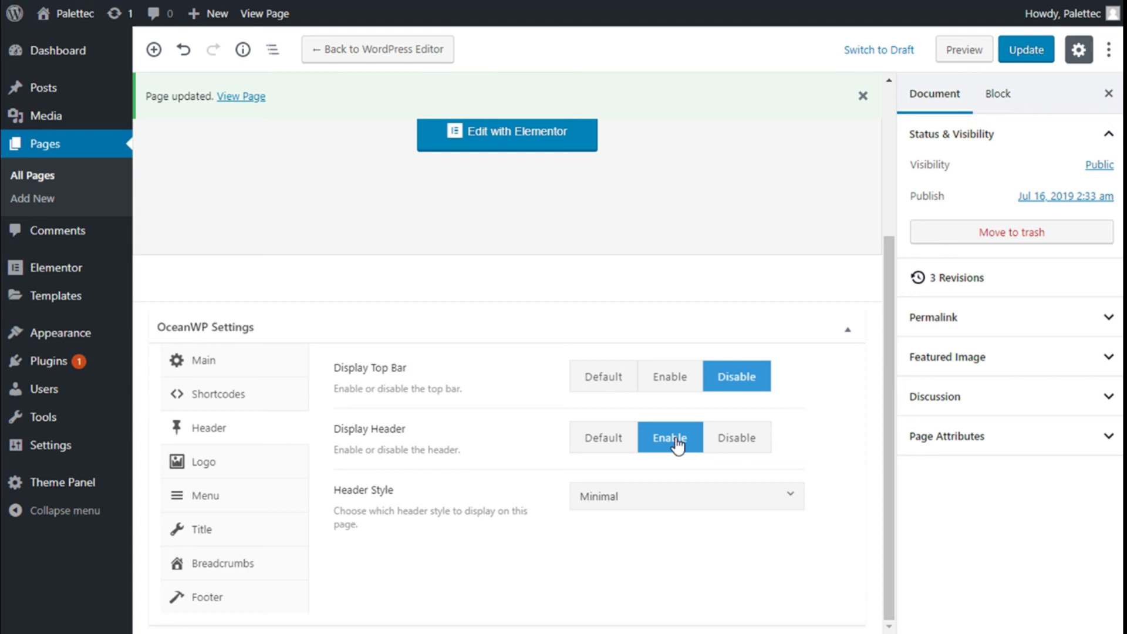
left_click(752, 499)
left_click(757, 501)
left_click(757, 501)
left_click(688, 330)
Step: Update the Home Page to save its header settings
scroll(712, 230, "up", 4)
scroll(676, 411, "down", 4)
scroll(695, 390, "up", 4)
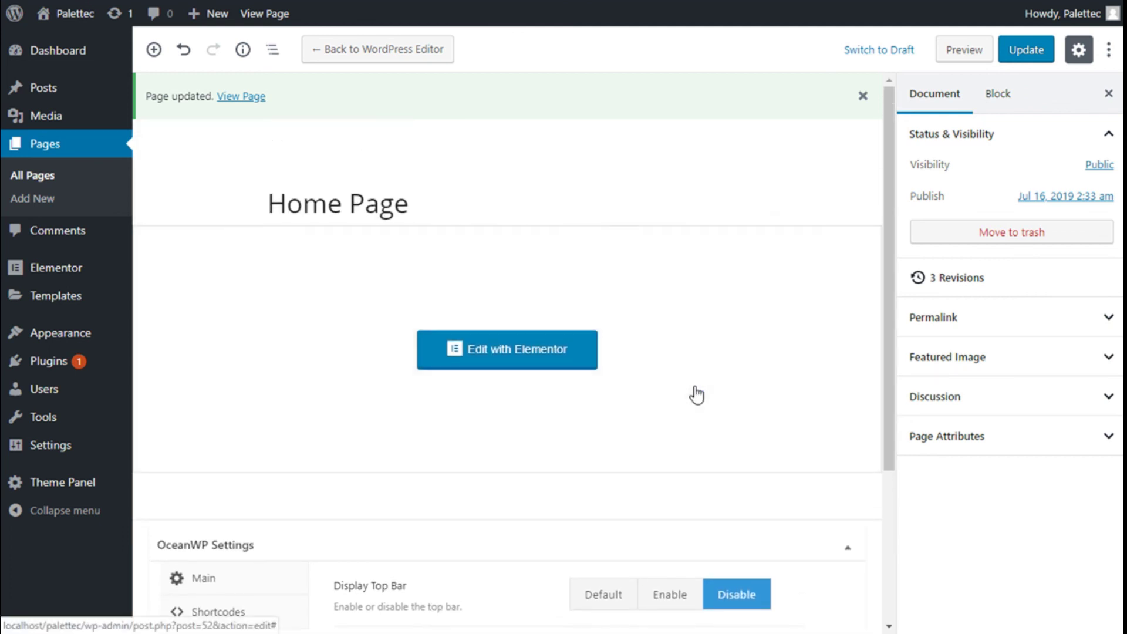
left_click(1033, 51)
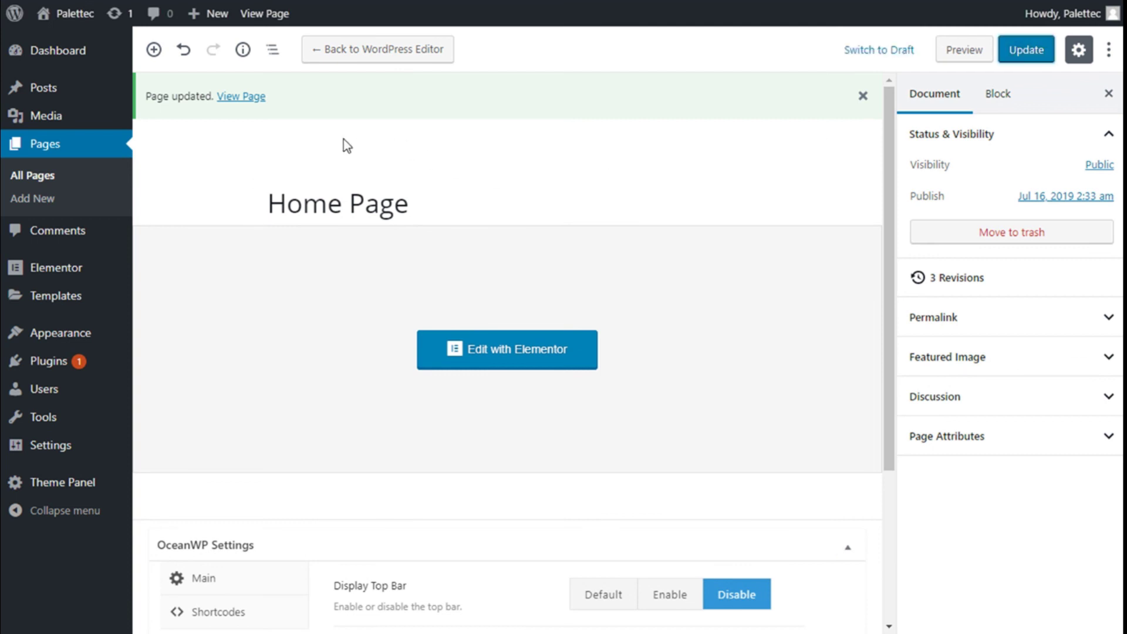
Step: View the published Home Page, check its navigation menu, and open and close the header's search box
left_click(244, 97)
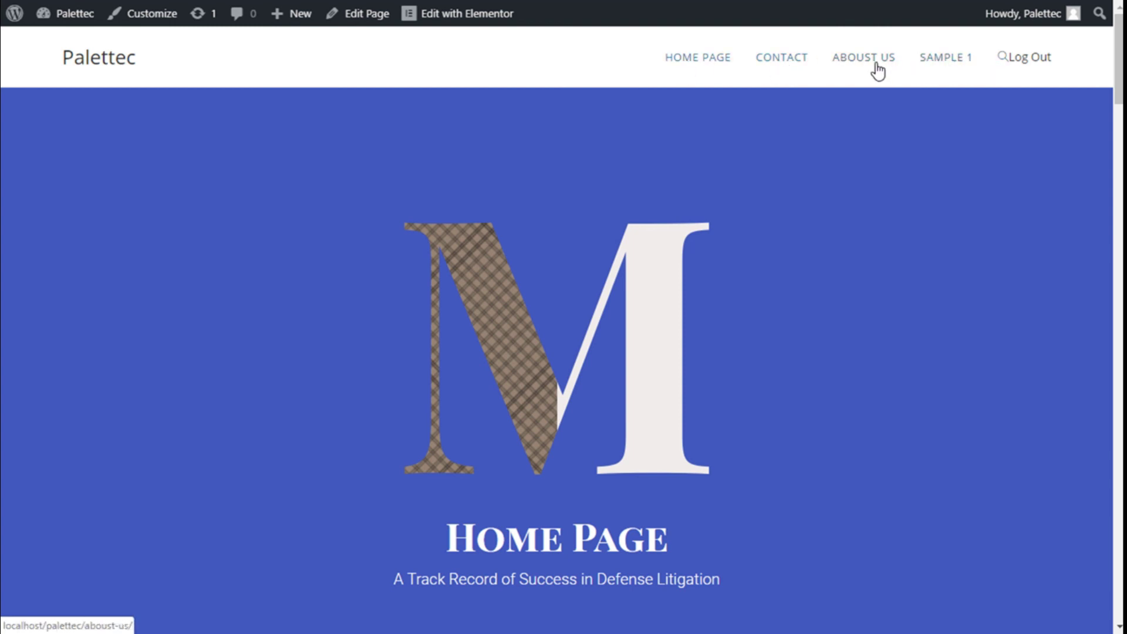
left_click(1001, 68)
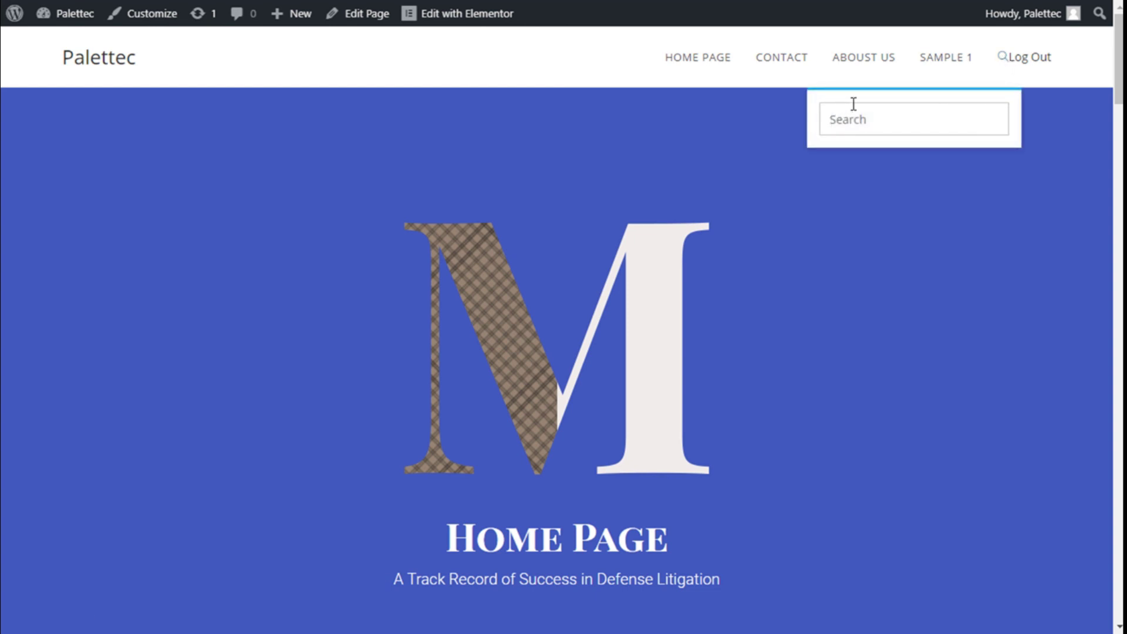
left_click(1000, 69)
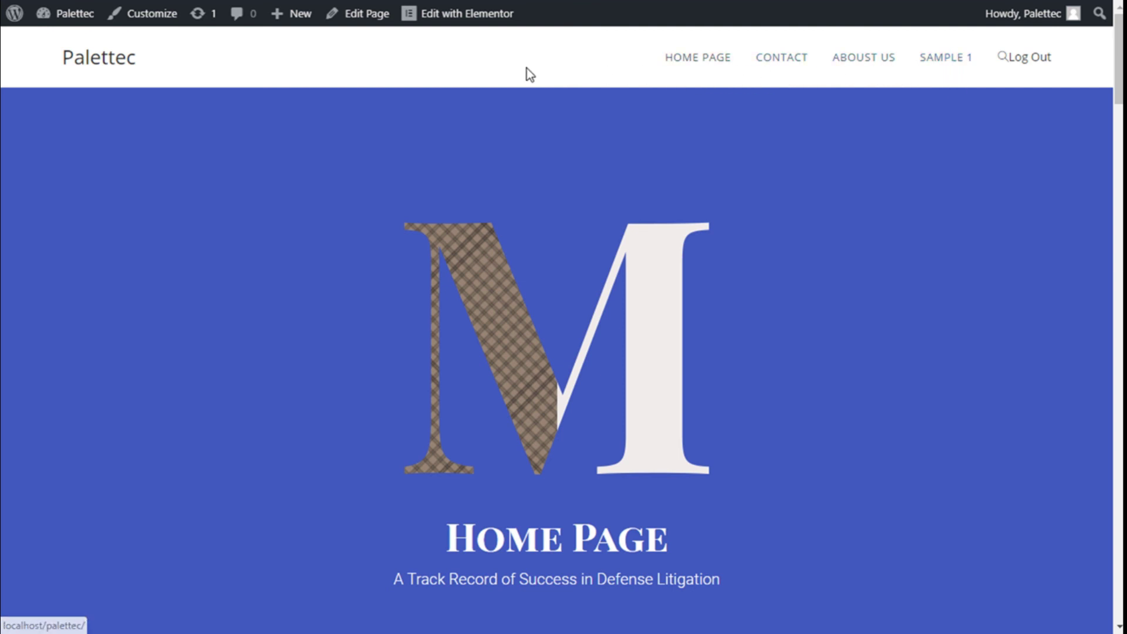
scroll(929, 94, "down", 1)
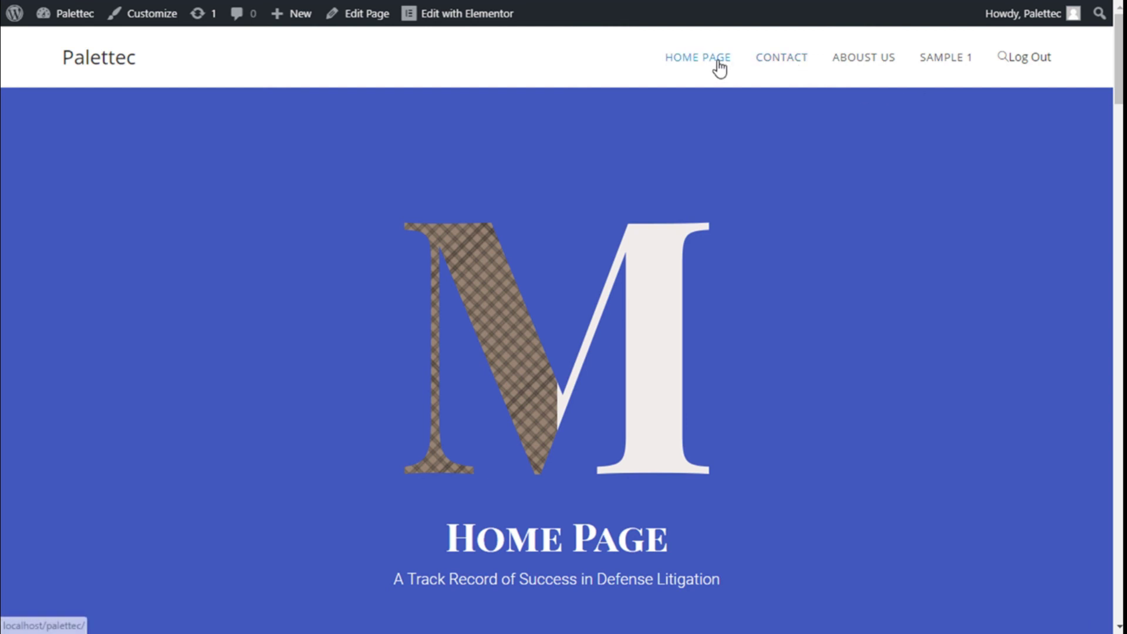